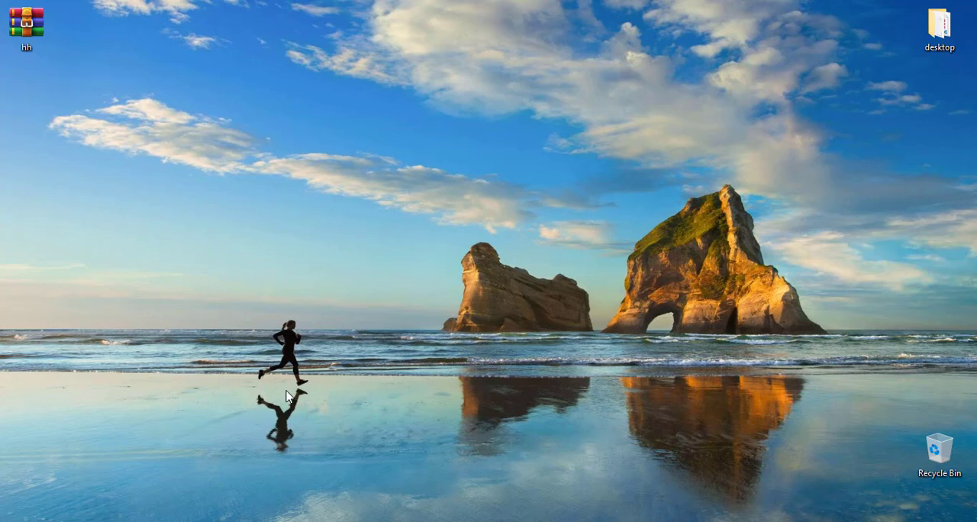
Step: Launch xampp-control from the xampp folder on Local Disk (C:)
key(super+e)
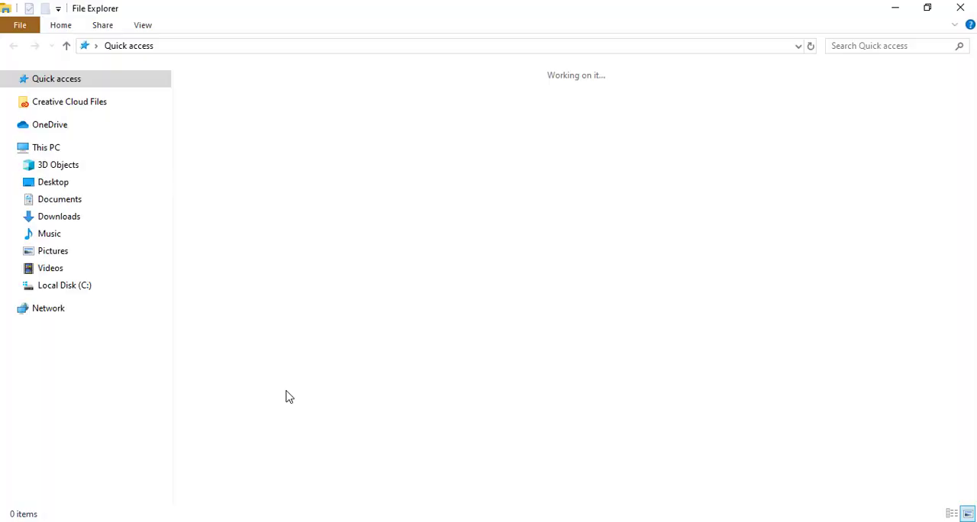
click(80, 287)
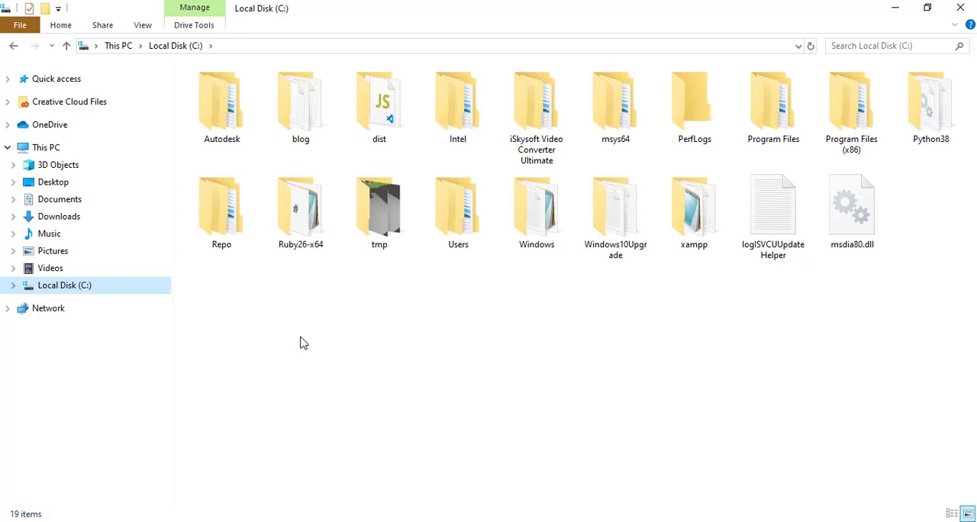
double_click(693, 229)
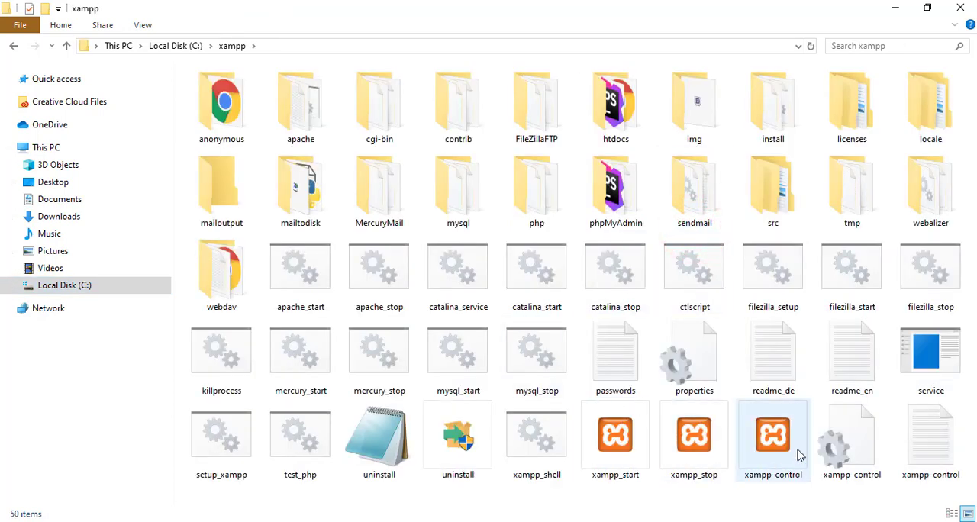
click(773, 439)
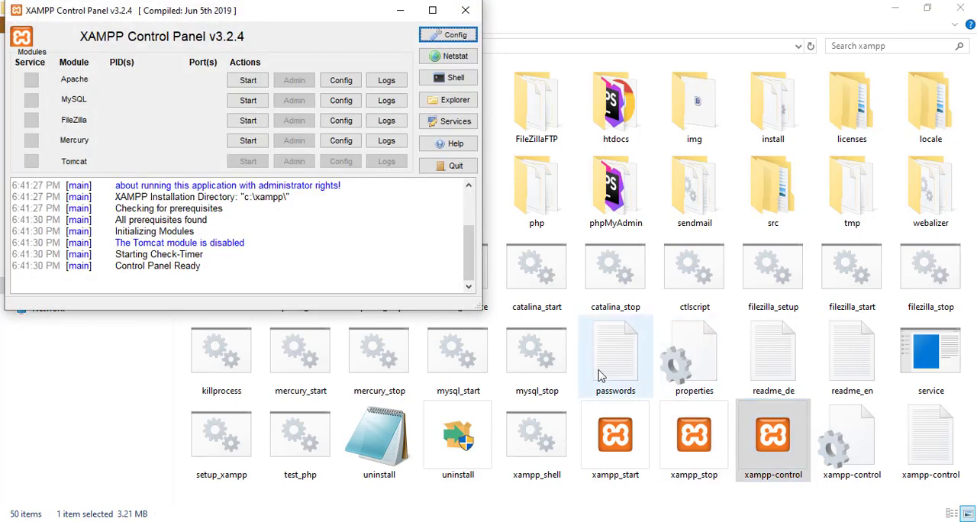
Step: Start the Apache and MySQL modules, then hide the control panel and check their status from the system tray
click(248, 80)
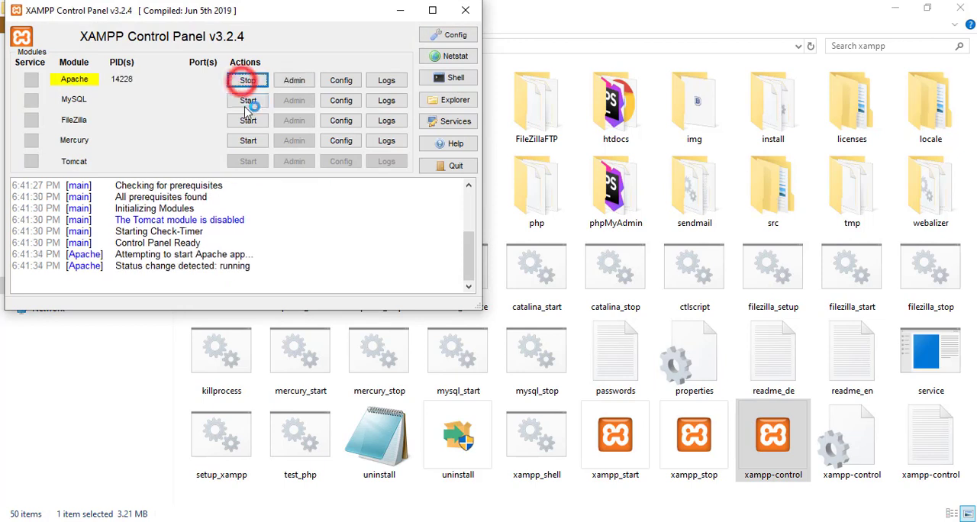
click(247, 102)
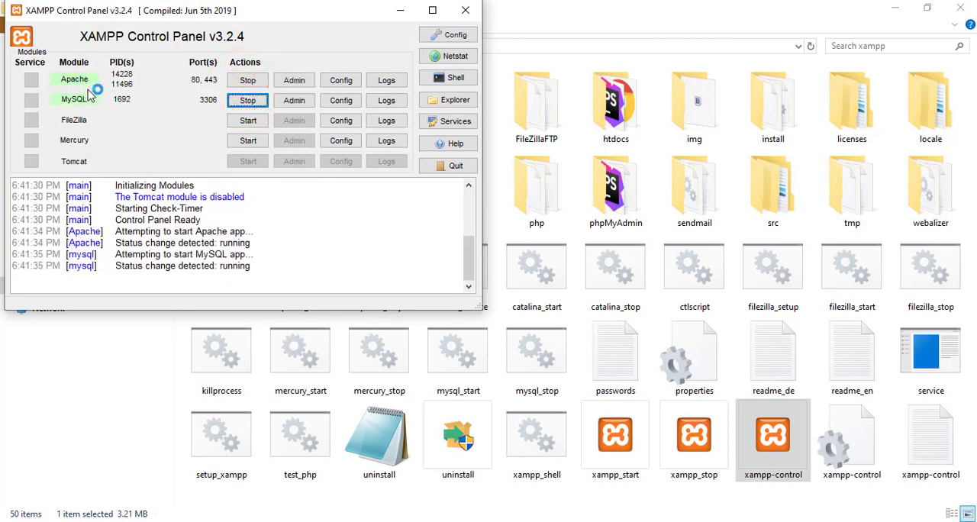
click(465, 10)
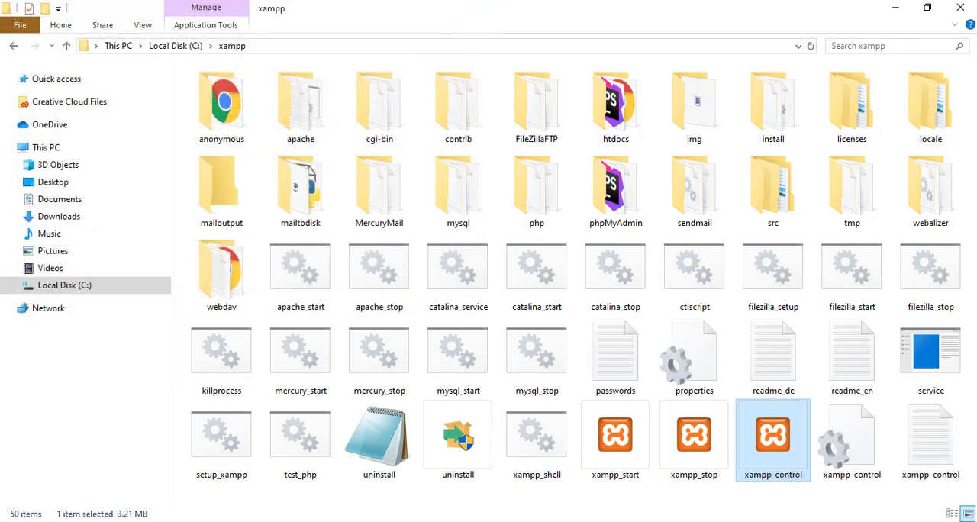
right_click(827, 521)
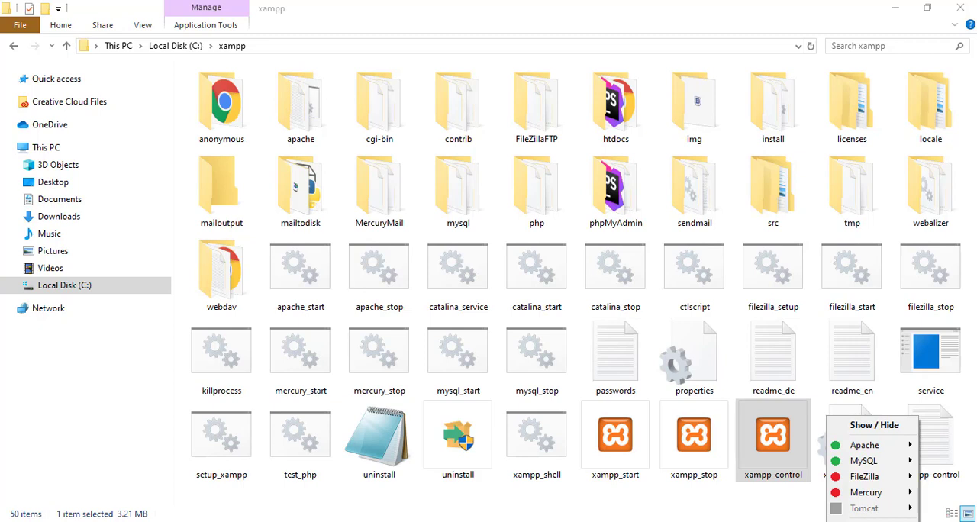
click(745, 520)
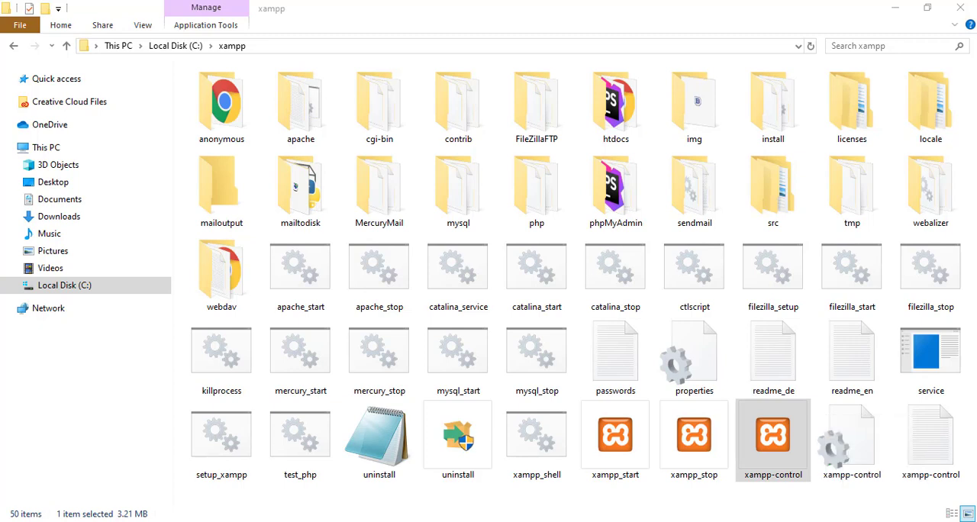
Step: Open the htdocs folder inside xampp and minimize its window to return to the desktop
double_click(631, 132)
click(462, 221)
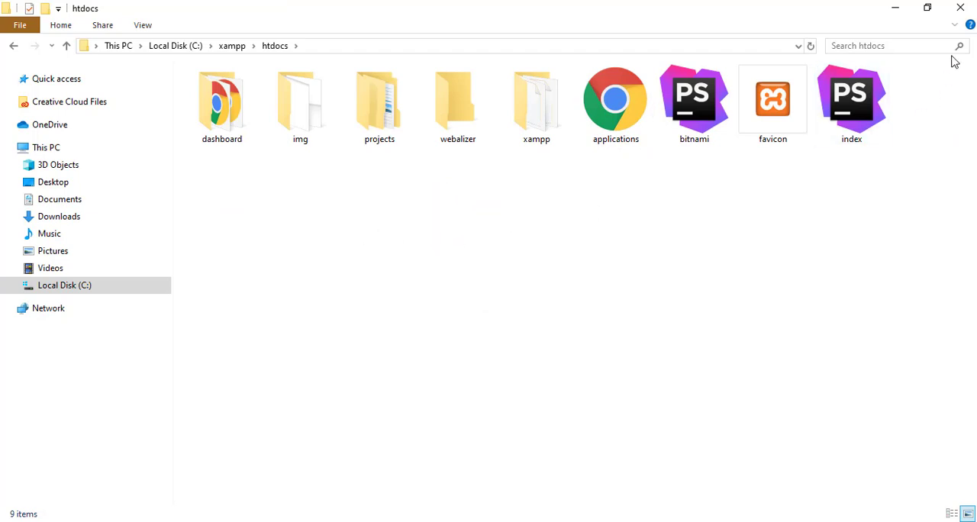
click(895, 7)
click(334, 166)
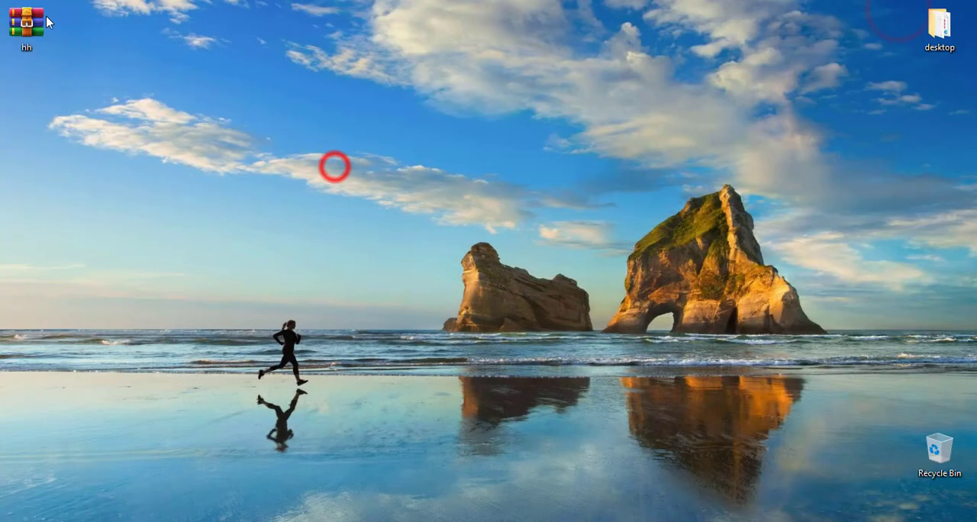
Step: Move the hh archive to a free area of the desktop and extract it there
drag(34, 47, 249, 119)
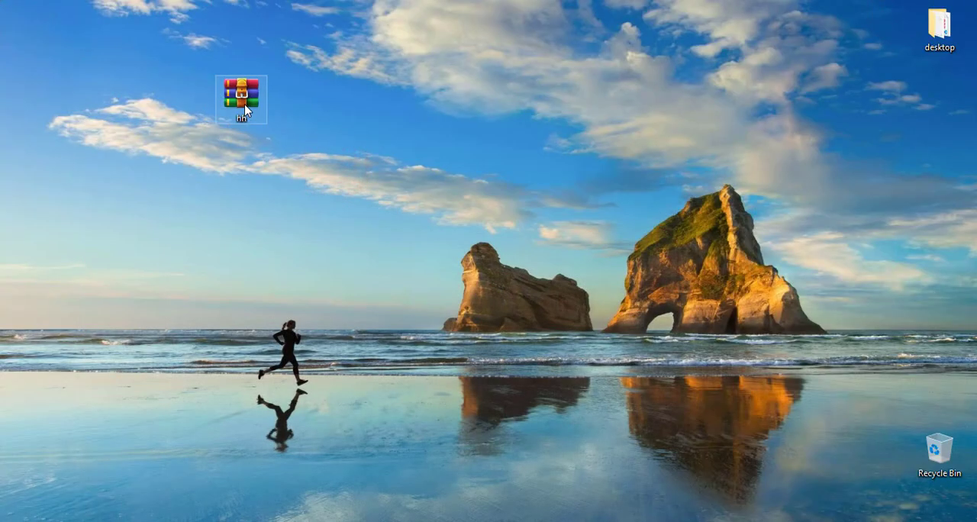
right_click(244, 105)
click(325, 209)
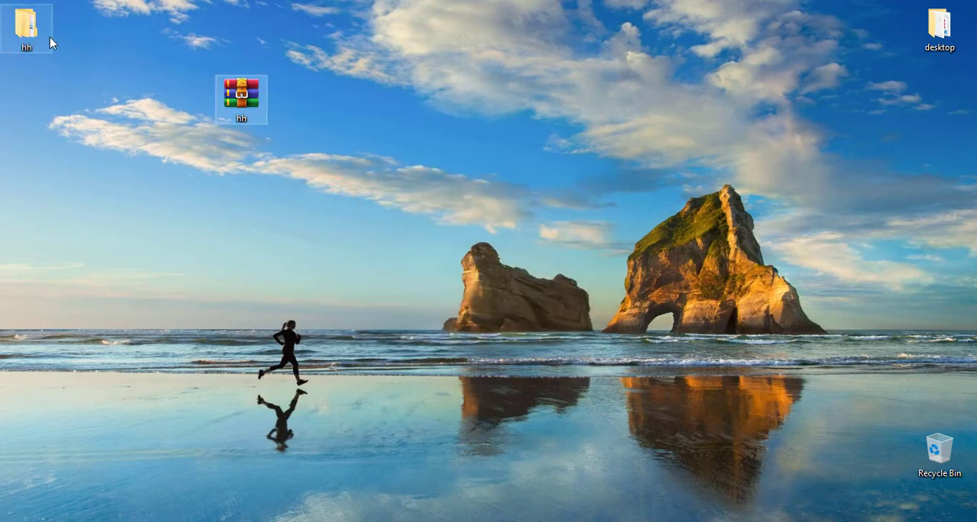
Step: Open the extracted hh folder and examine the db_helping_hands SQL file and the inner hh folder's contents
double_click(36, 30)
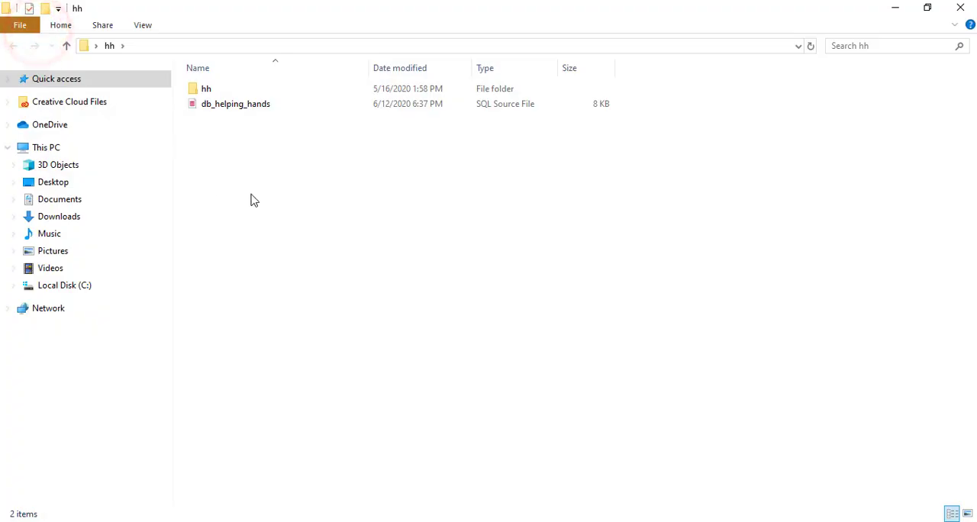
click(268, 168)
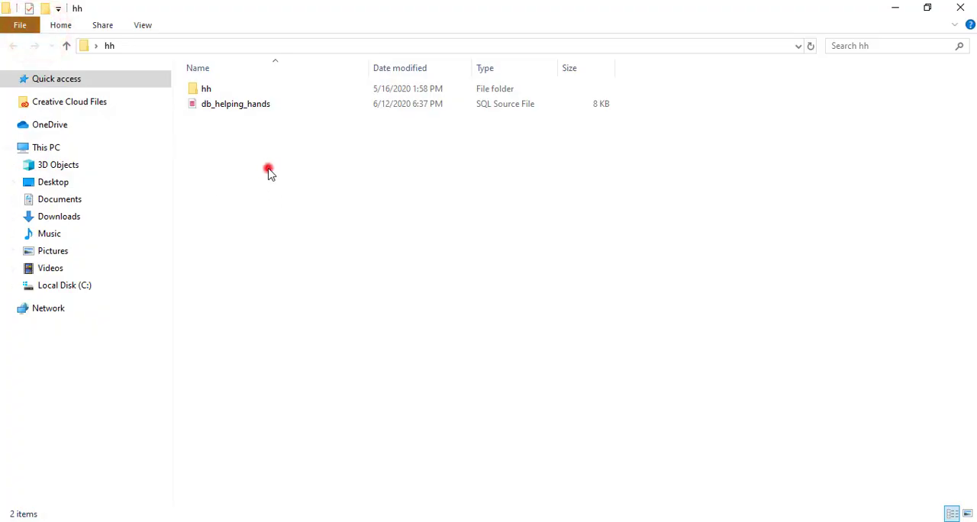
click(225, 112)
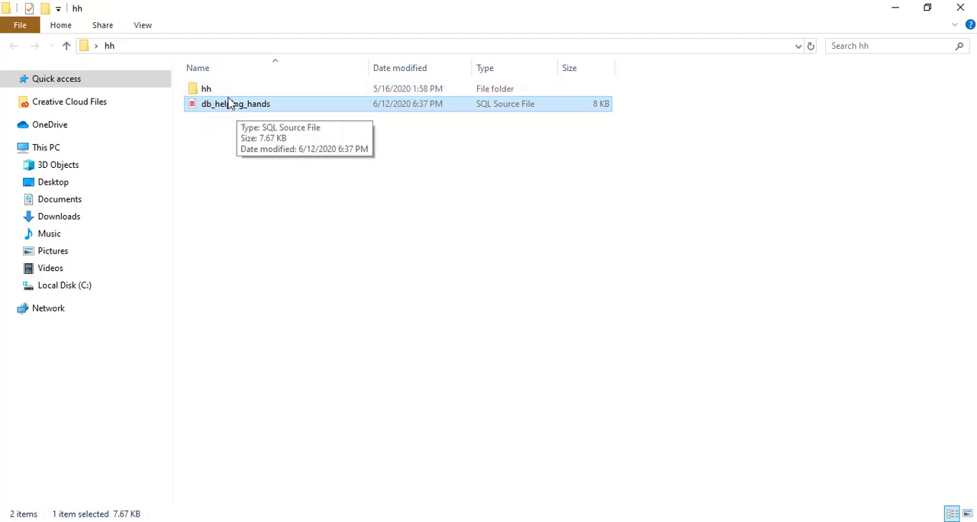
double_click(208, 89)
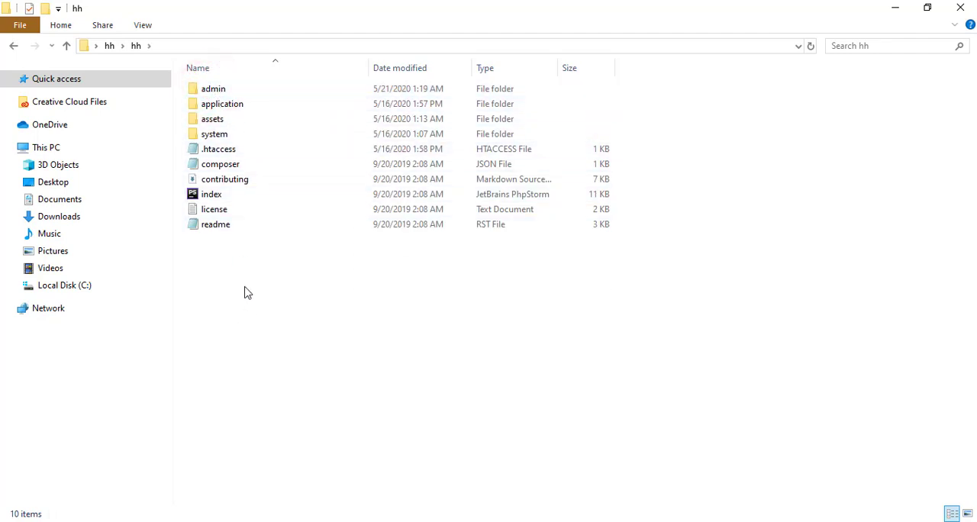
click(111, 47)
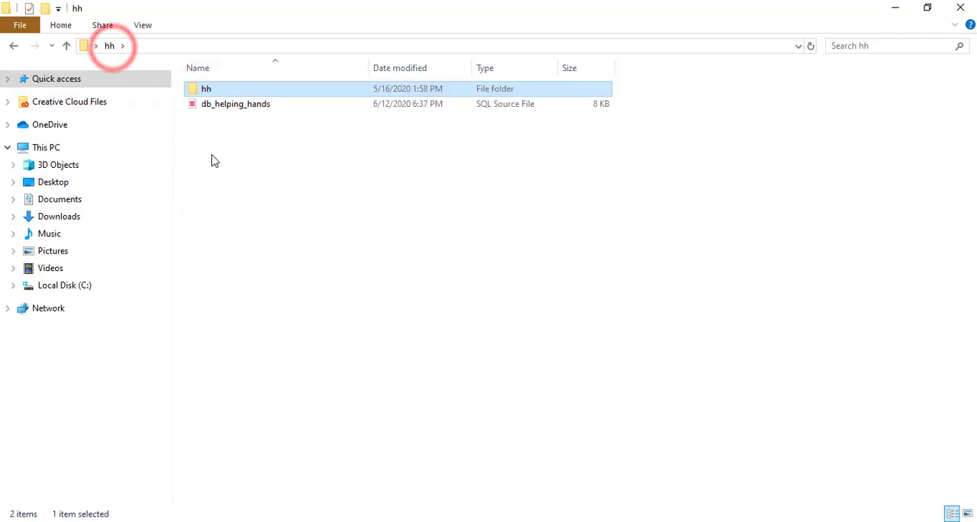
click(289, 260)
Step: Rename the inner hh folder as helping_hands
click(204, 89)
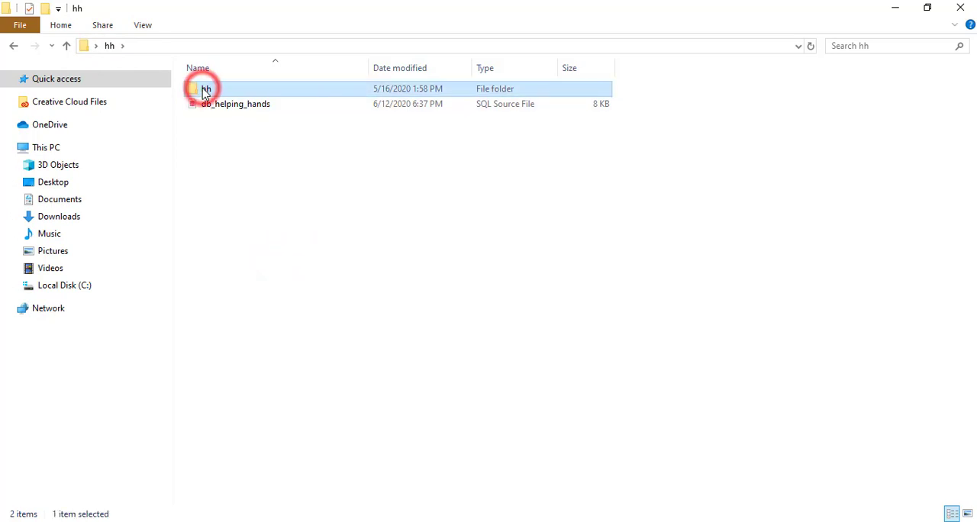
right_click(205, 89)
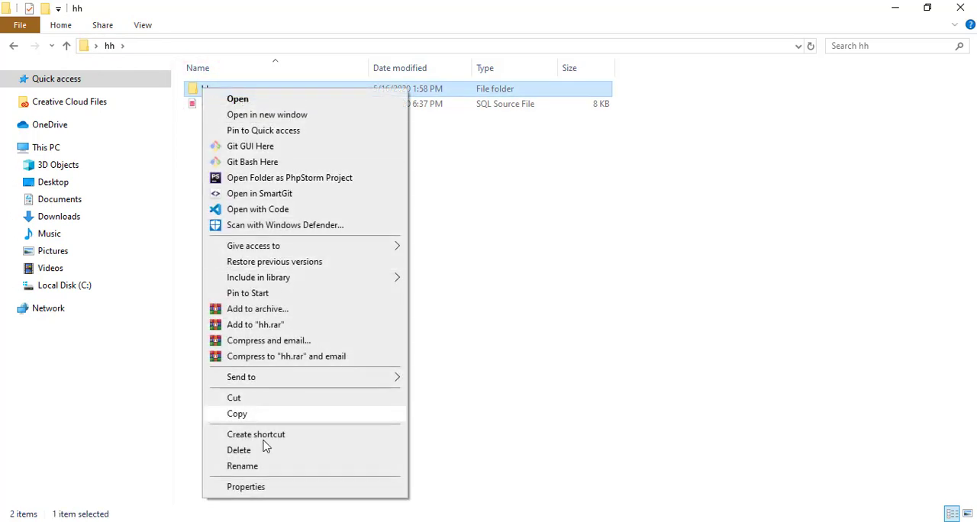
click(258, 467)
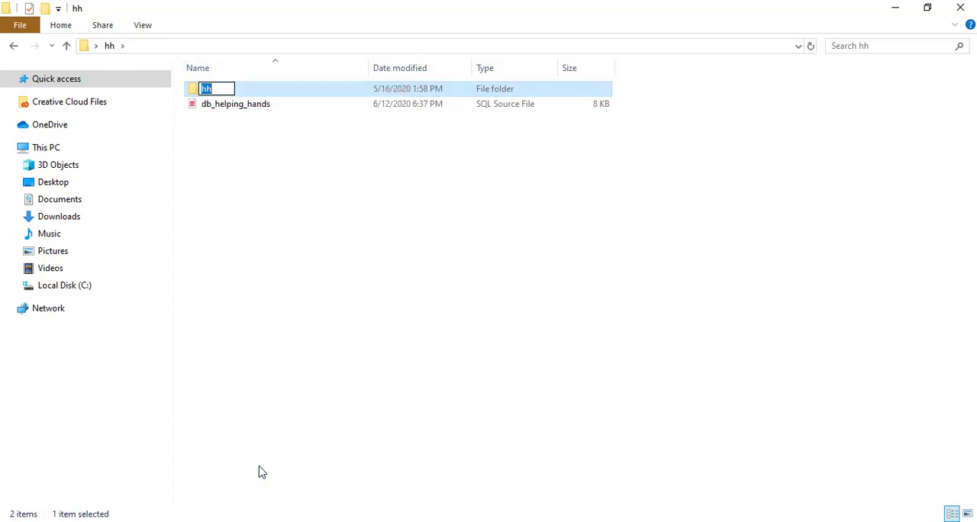
text(helping )
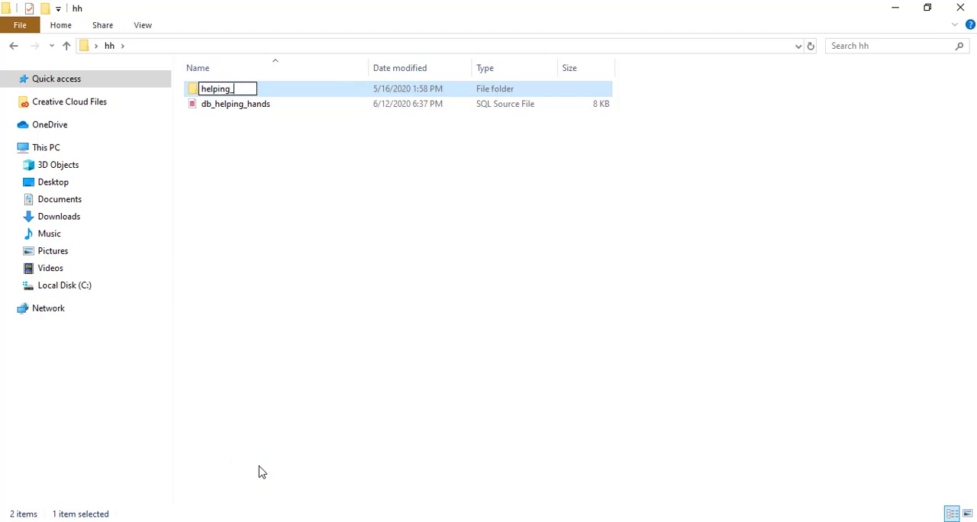
text(hands)
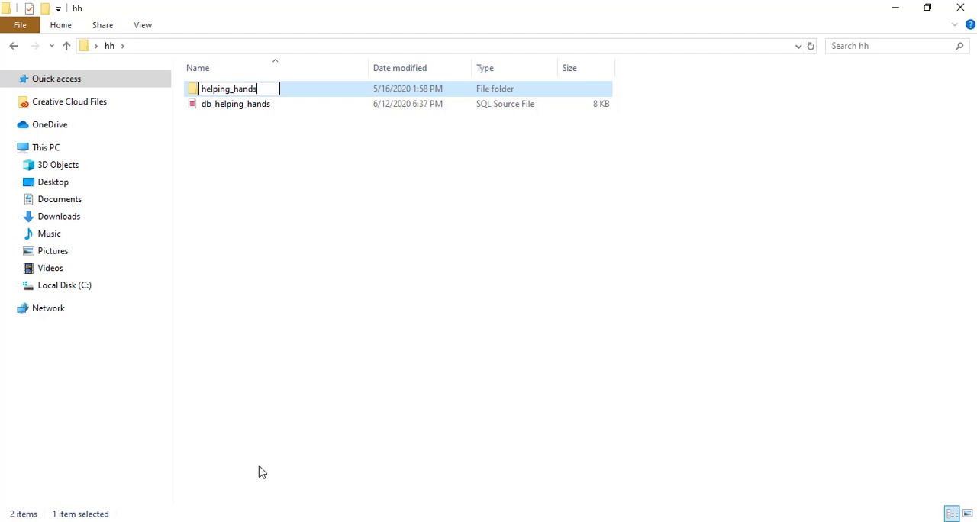
key(Return)
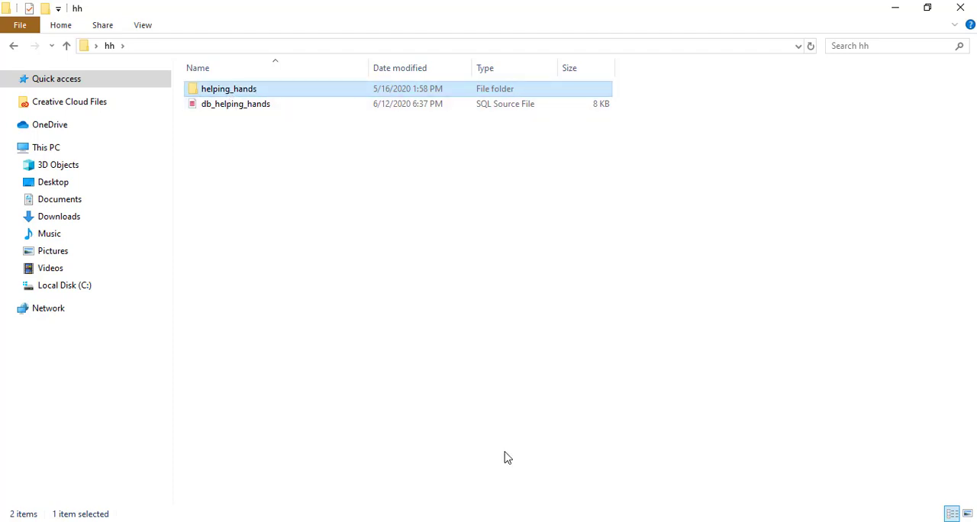
Step: Paste a copy of the helping_hands folder into C:\xampp\htdocs and open the copy
click(365, 521)
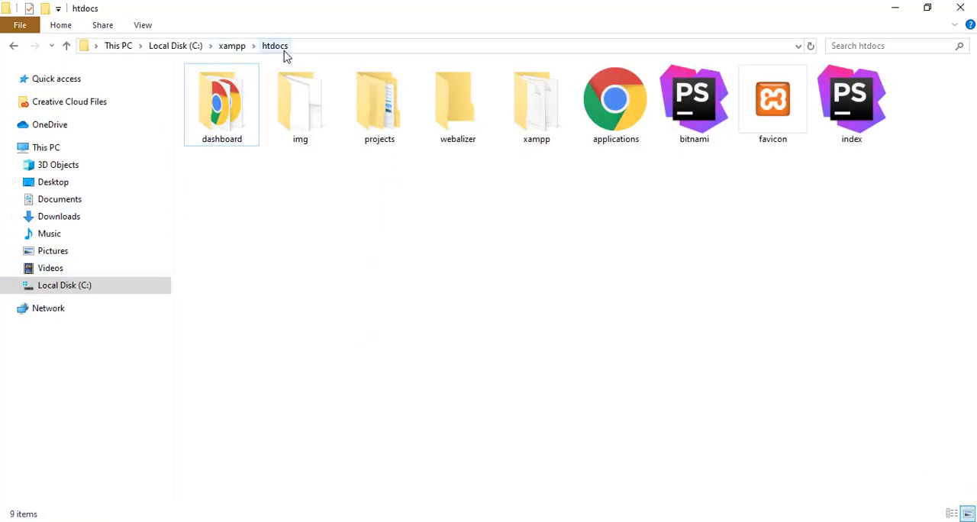
click(344, 191)
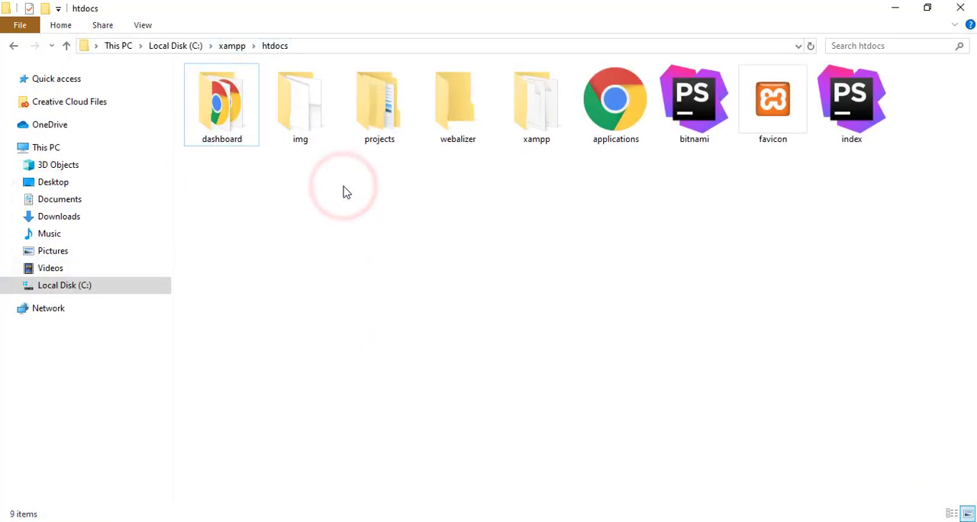
right_click(356, 229)
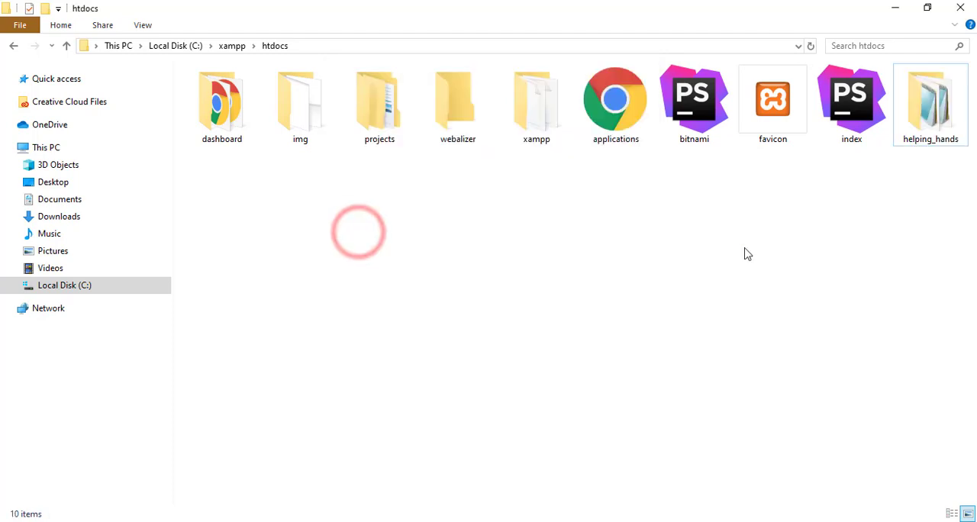
click(743, 248)
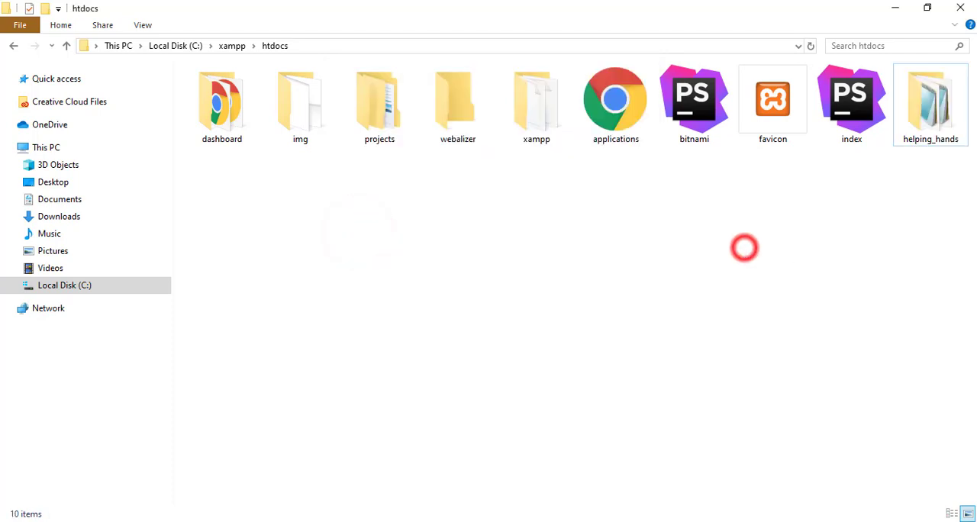
click(923, 115)
double_click(923, 118)
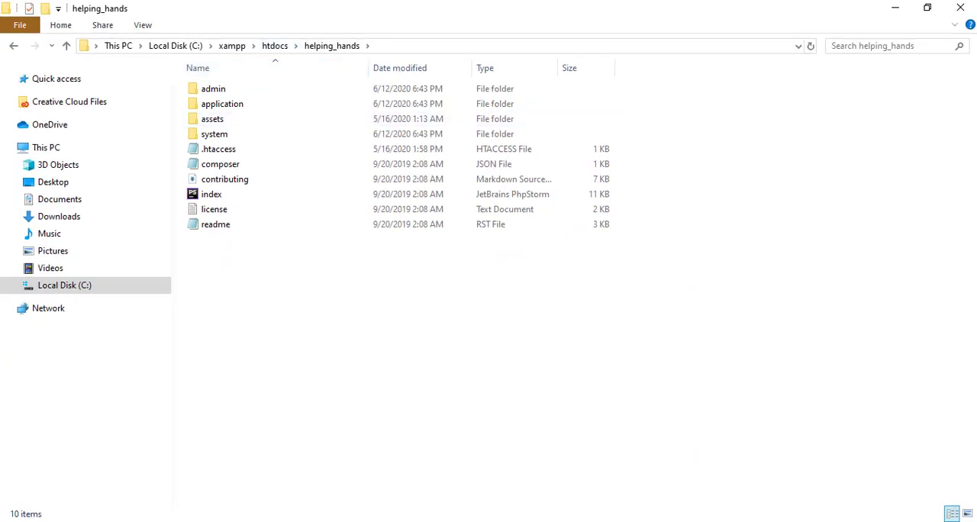
Step: Switch to Chrome and try to open the project at localhost/helping-hands/
key(alt+Tab)
click(224, 37)
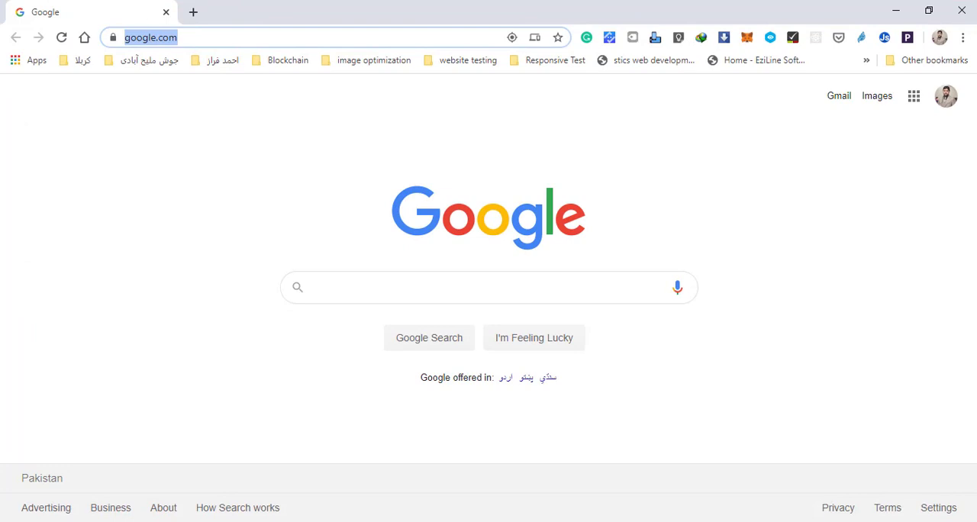
click(826, 521)
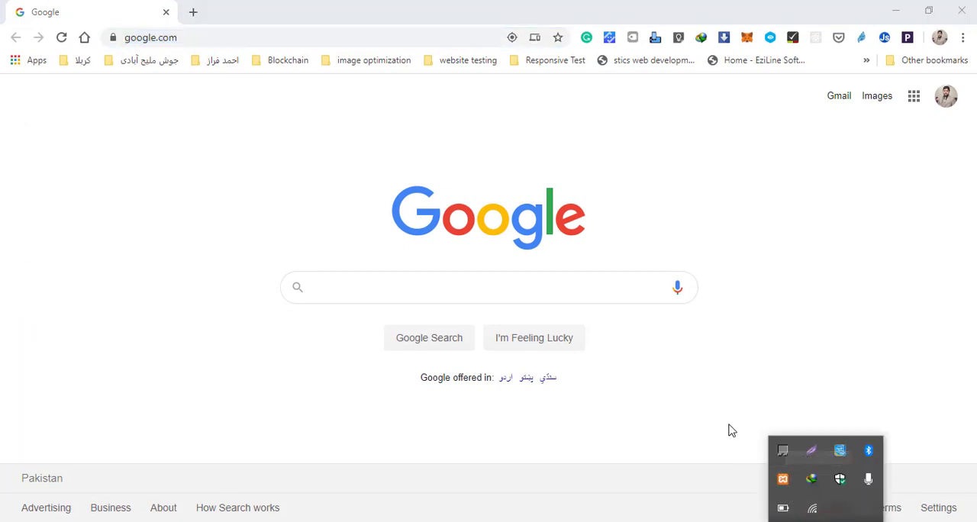
click(193, 37)
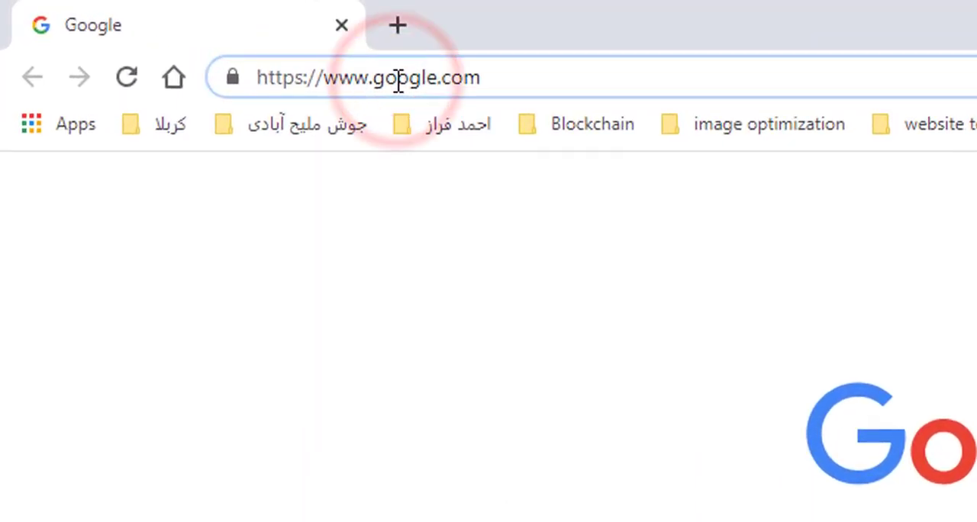
click(471, 74)
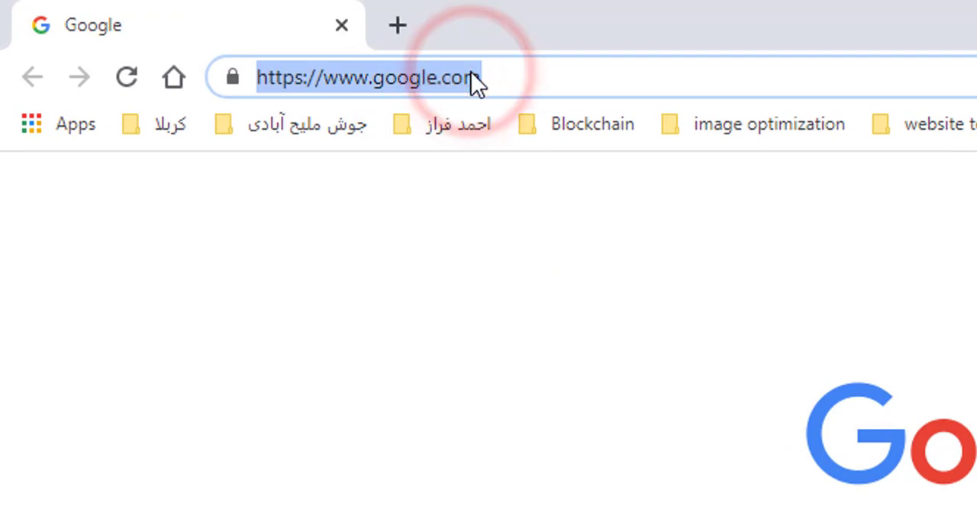
text(localhost)
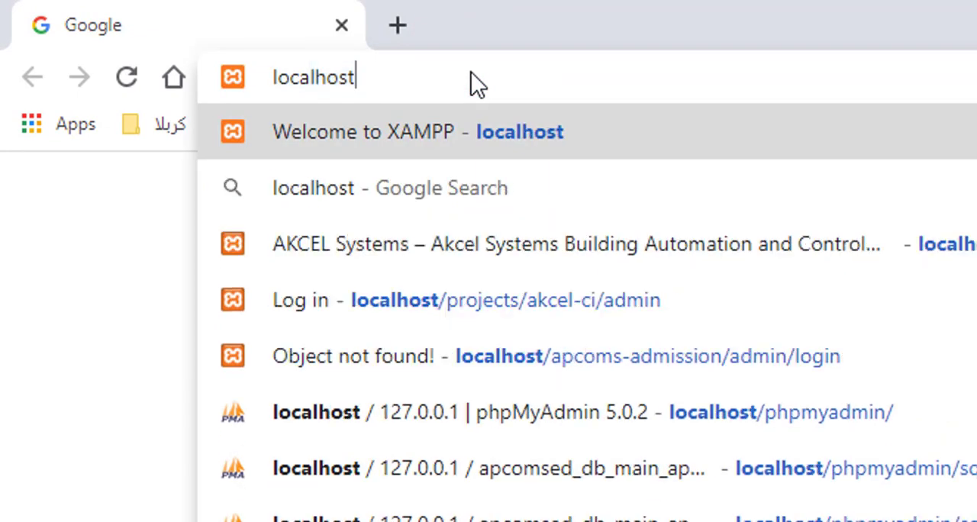
text(/)
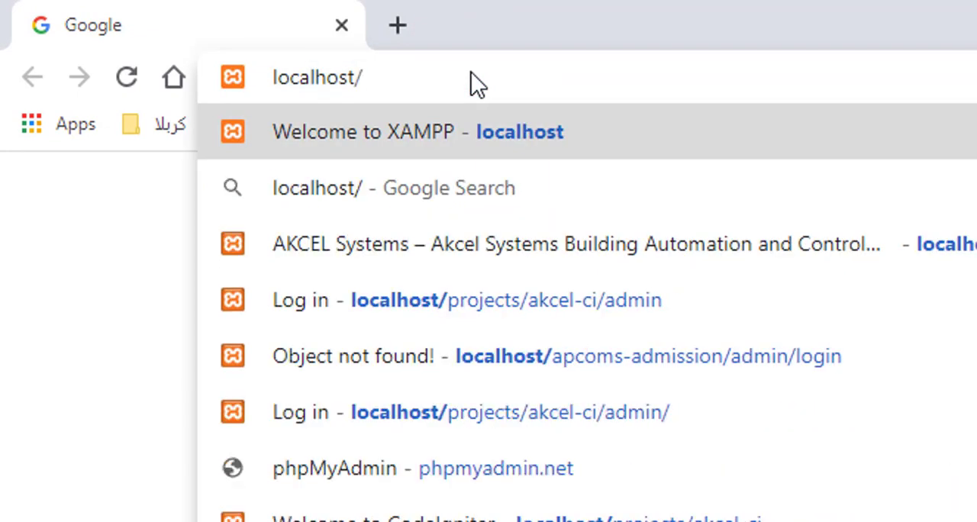
text(helping-hands/)
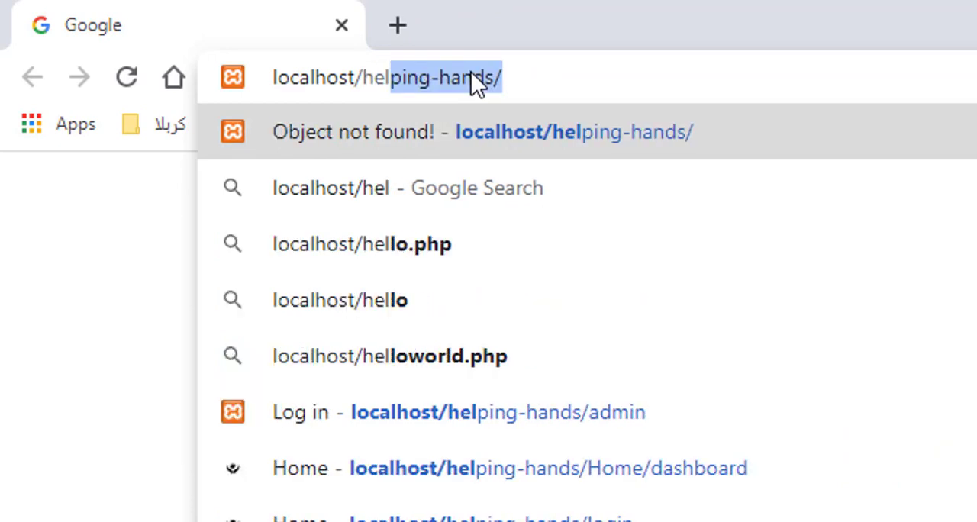
key(Right)
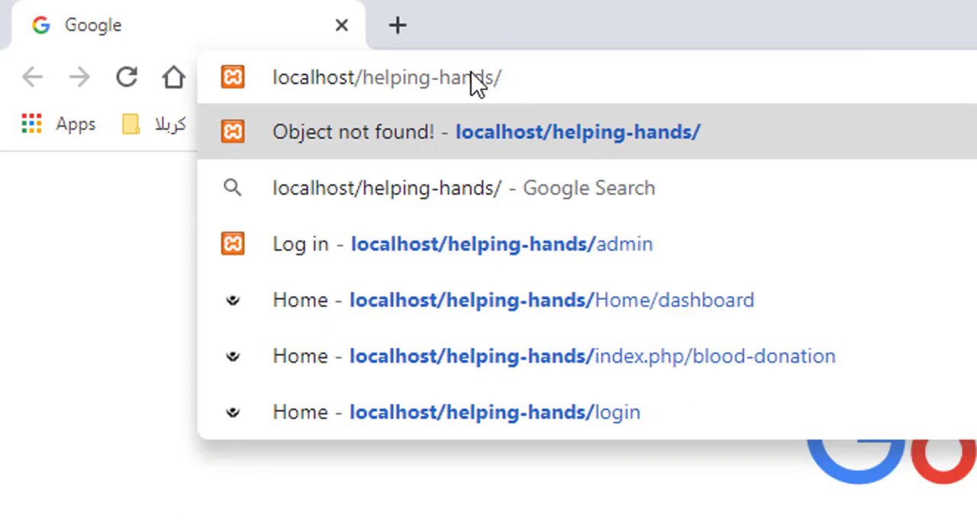
key(Return)
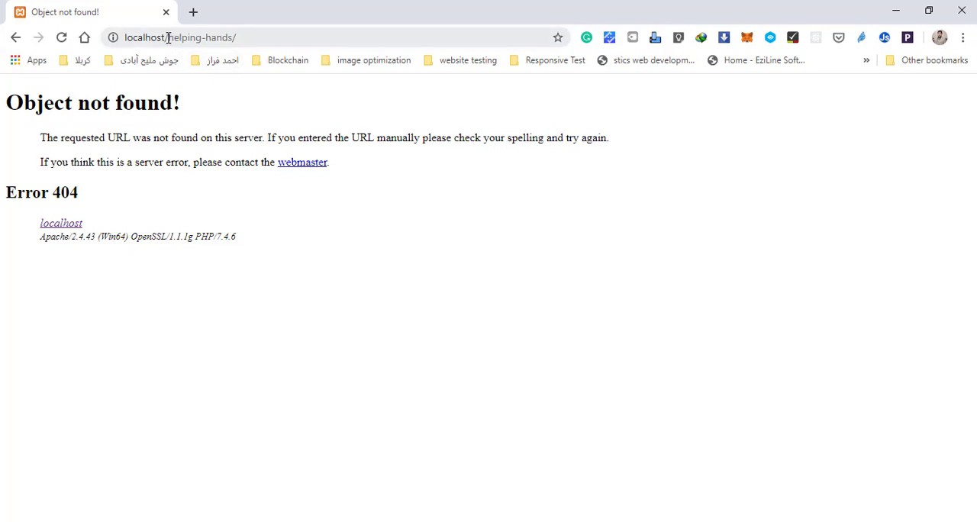
Step: Compare the folder name in the page address with the project folder's name in C:\xampp\htdocs
drag(167, 38, 233, 44)
click(201, 38)
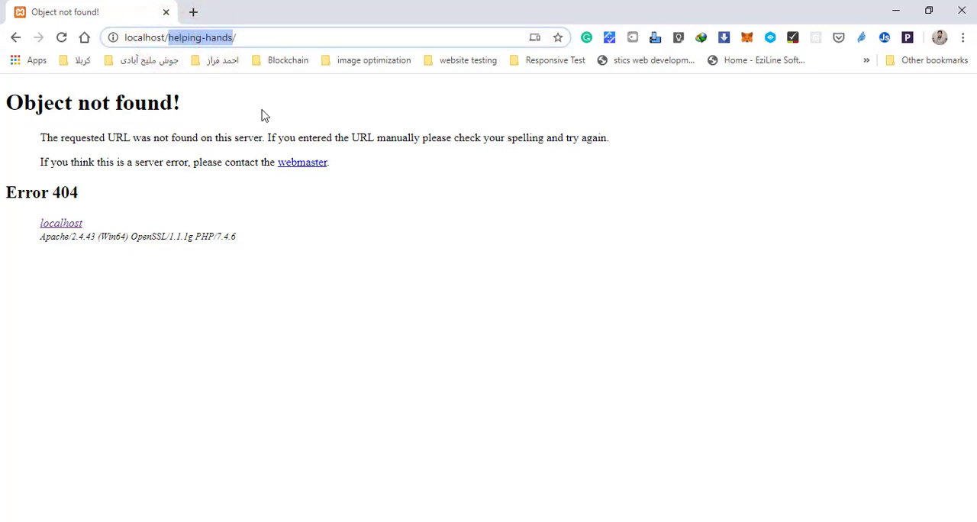
key(alt+Tab)
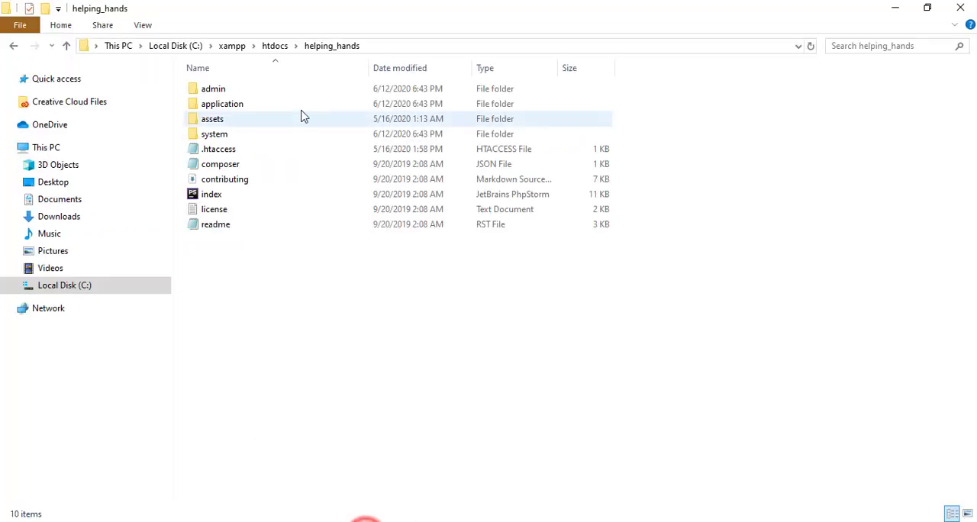
click(276, 47)
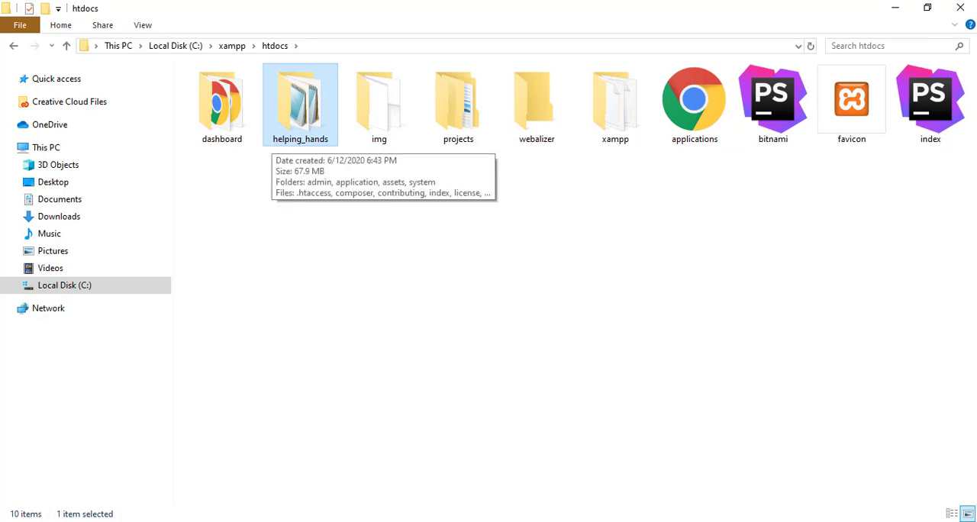
Step: Return to Chrome, correct the address to localhost/helping_hands/ and load it
click(170, 520)
click(204, 38)
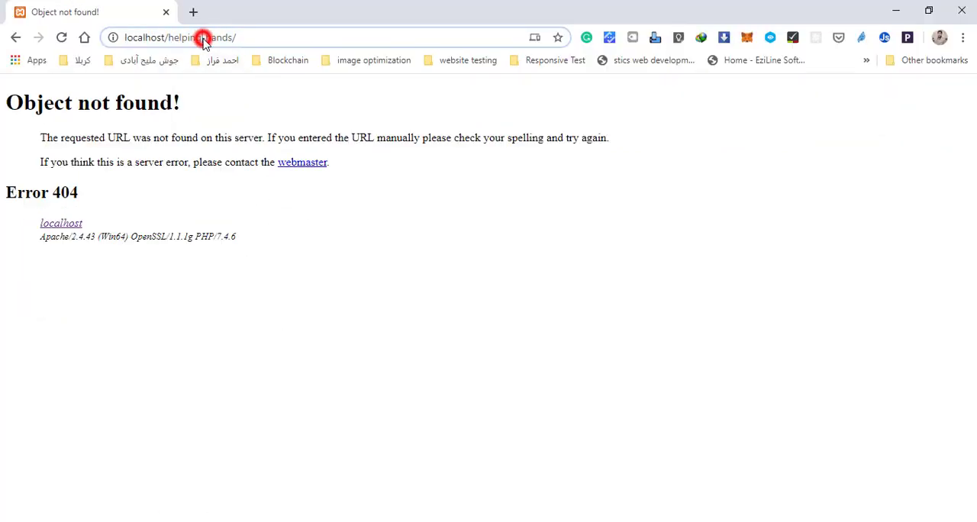
key(BackSpace)
text(_)
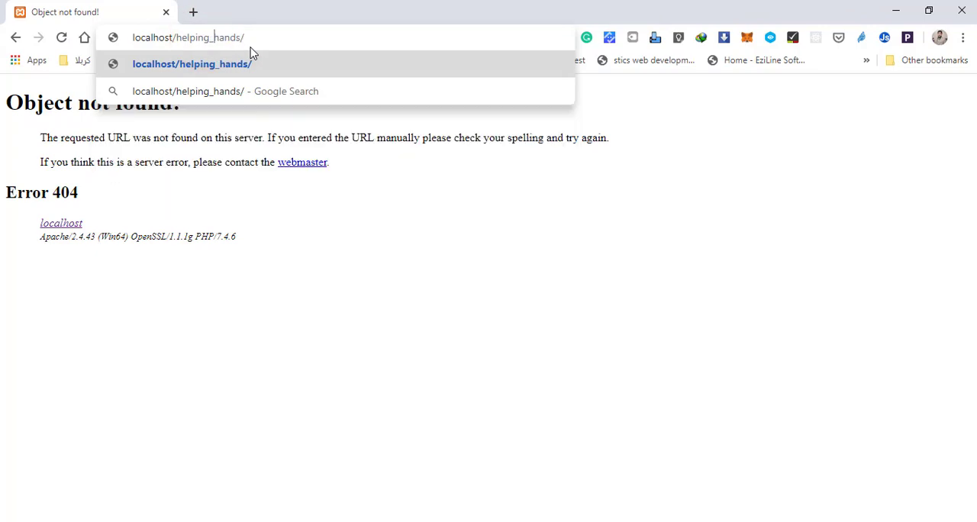
key(Return)
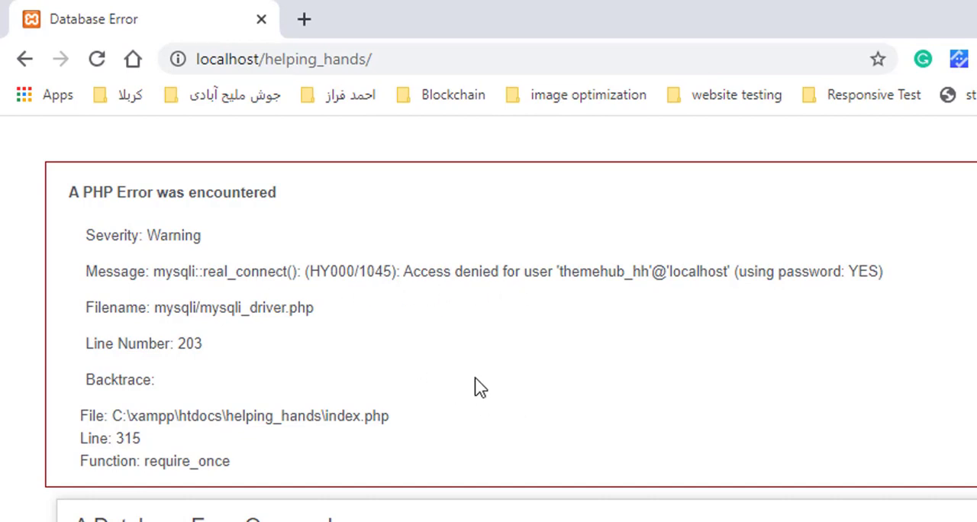
Step: Load the XAMPP dashboard from localhost in a new browser tab and open phpMyAdmin from it
click(304, 19)
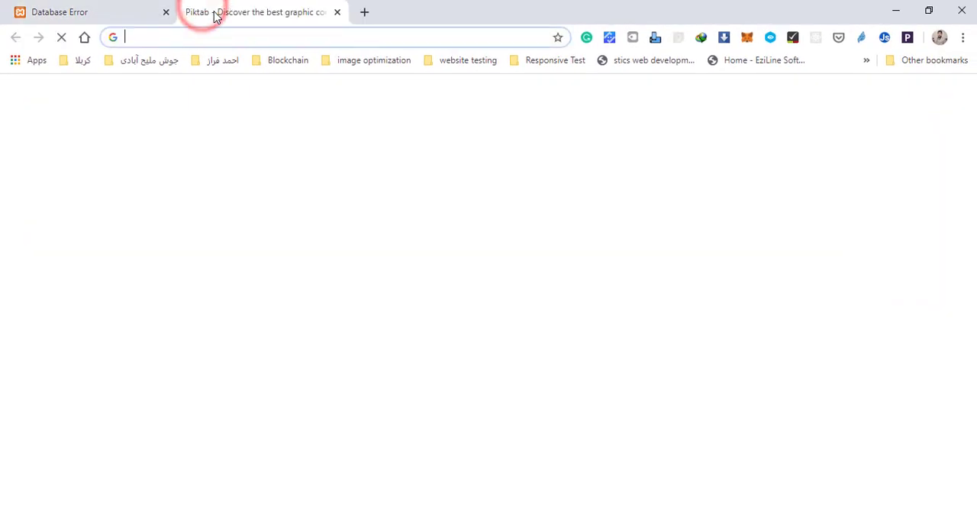
text(loc)
key(Return)
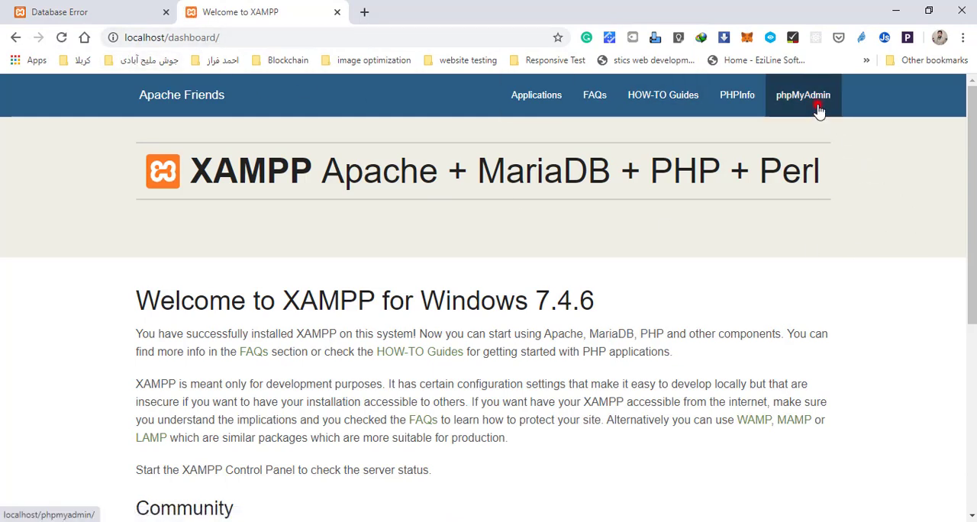
click(814, 99)
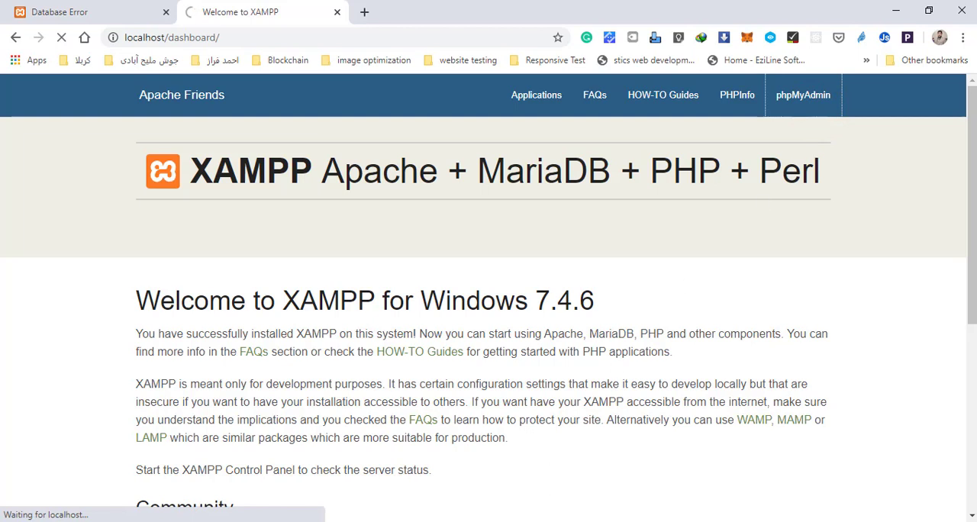
Step: Copy the name of the db_helping_hands SQL file from the hh folder on the desktop, leaving the file's name as it is
key(super+d)
click(479, 336)
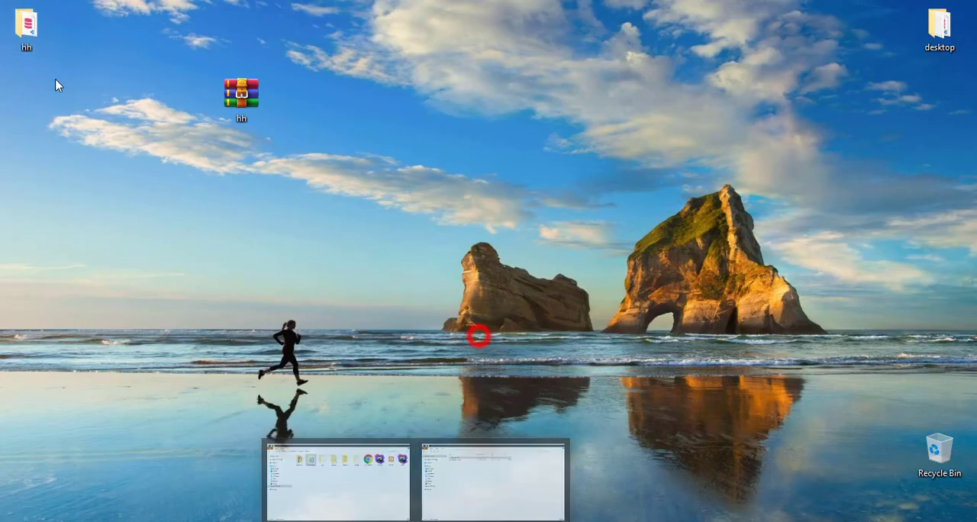
double_click(27, 27)
click(303, 132)
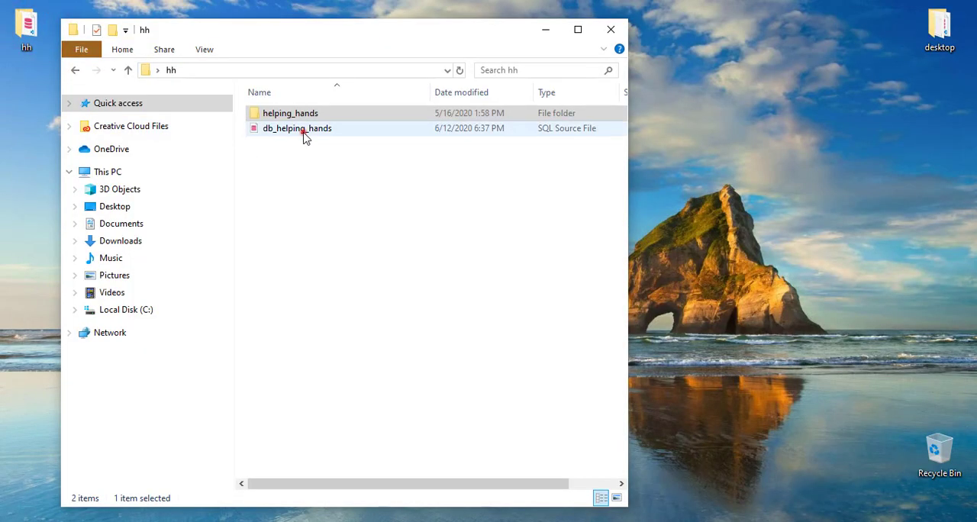
click(578, 29)
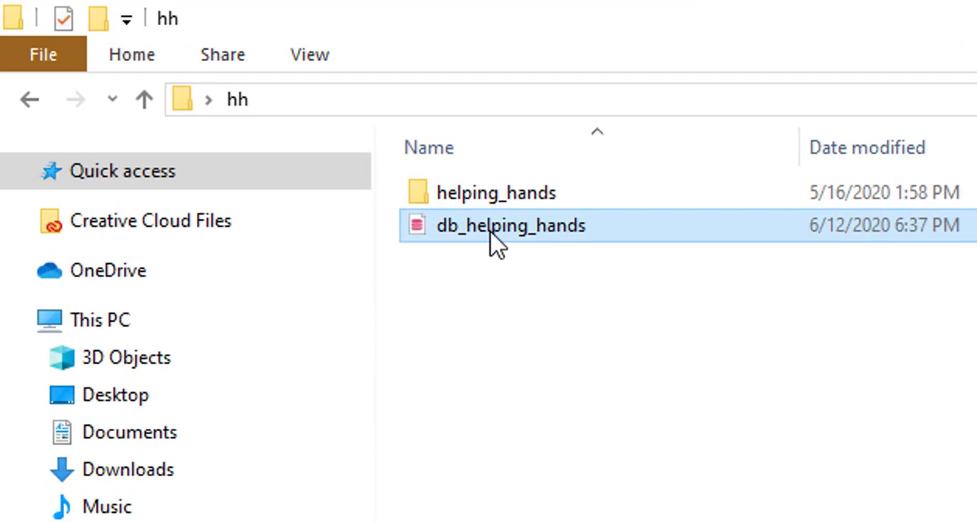
right_click(492, 235)
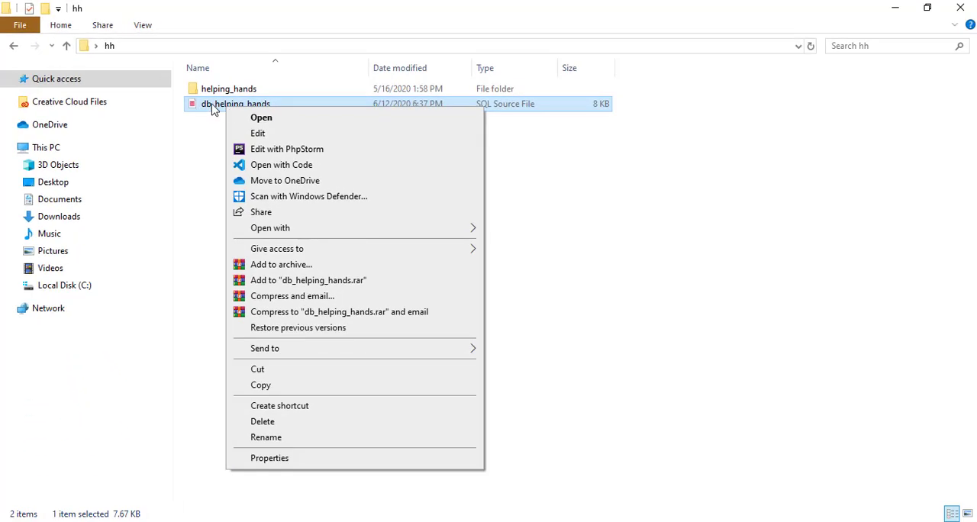
click(264, 438)
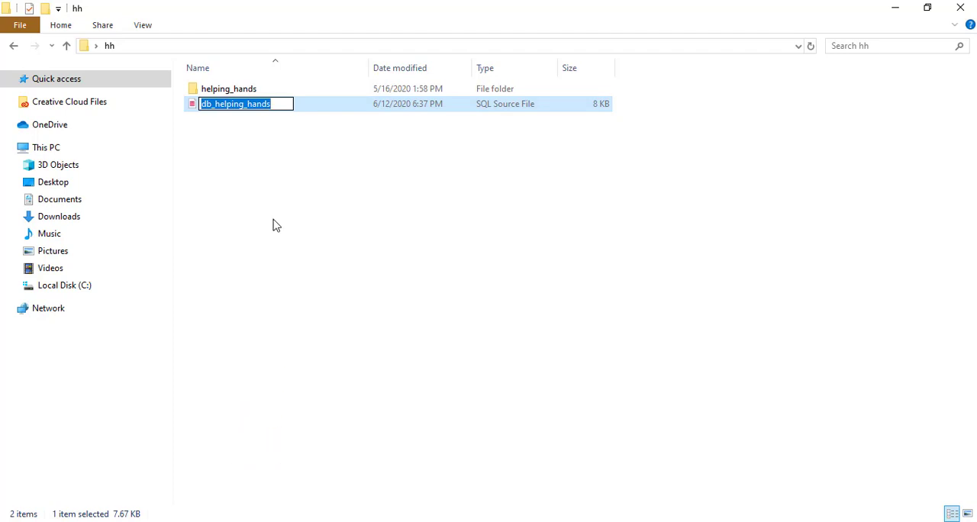
click(254, 165)
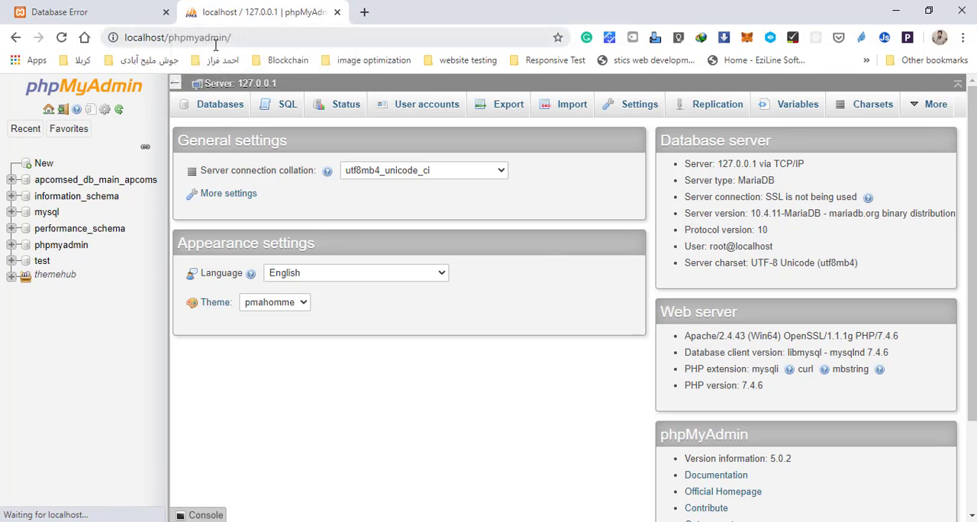
Step: Create a database named db_helping_hands in phpMyAdmin with the utf8mb4_general_ci collation, checking the name against the SQL file
click(44, 163)
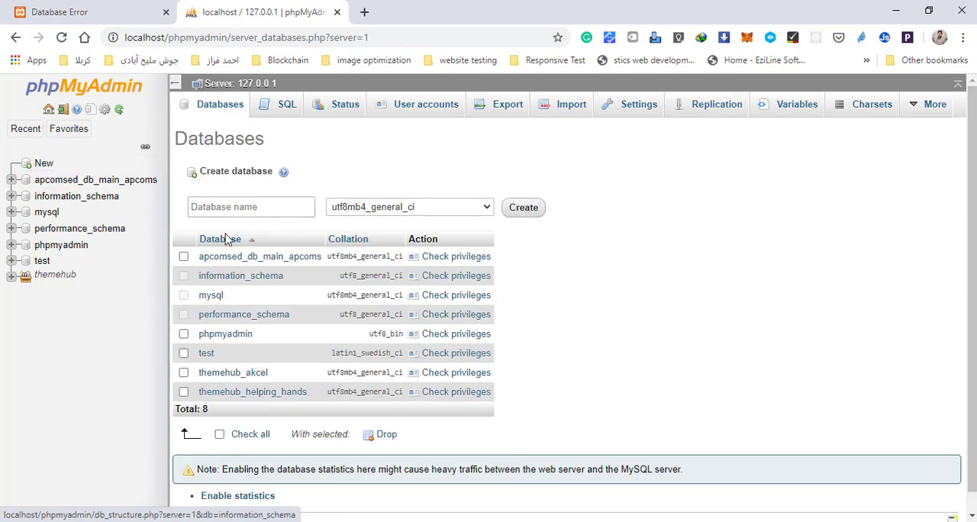
click(247, 208)
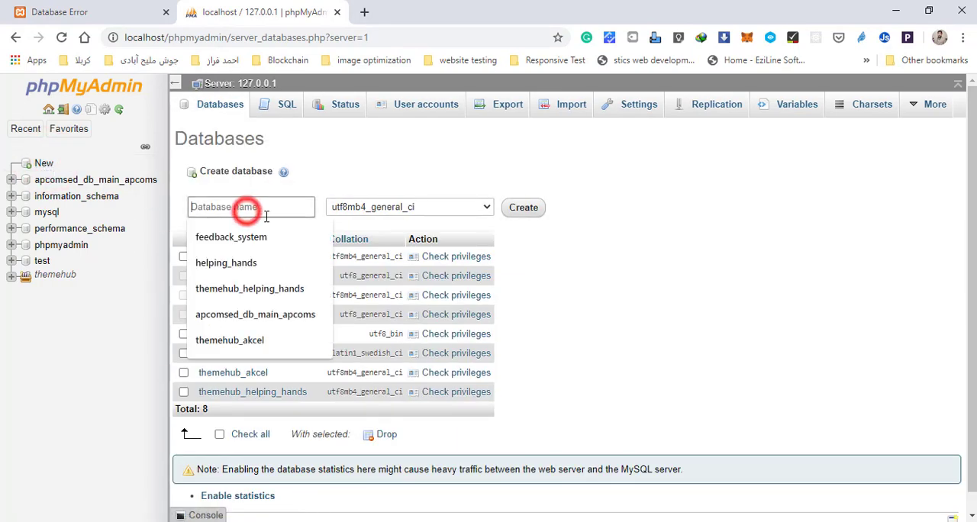
key(Escape)
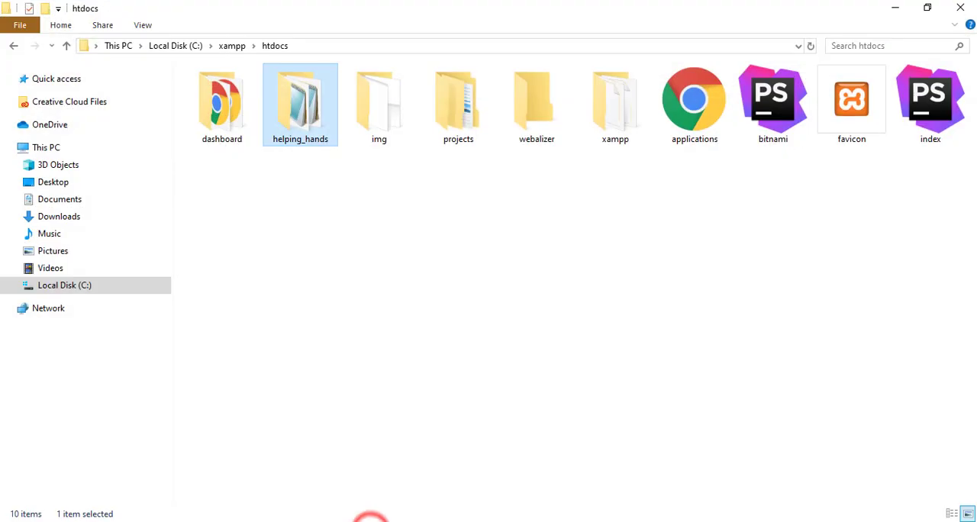
click(371, 519)
click(445, 512)
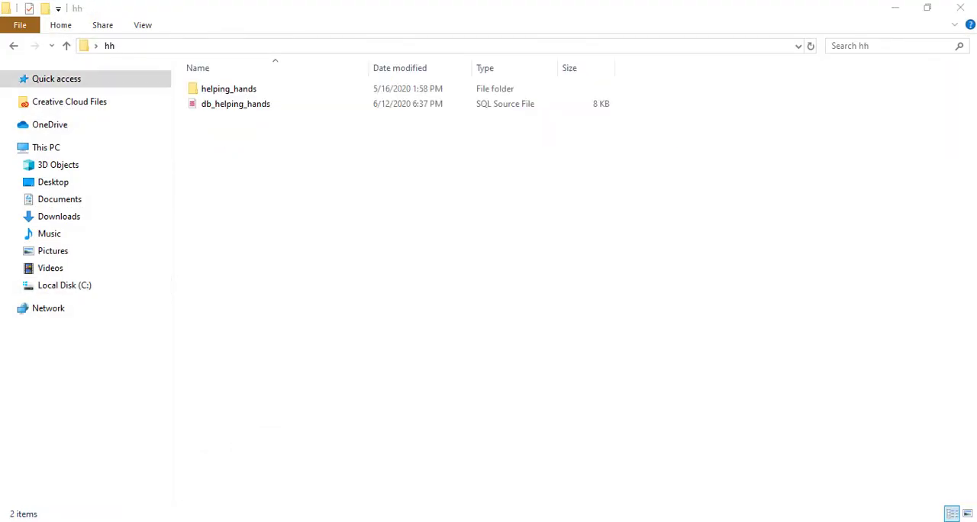
click(131, 520)
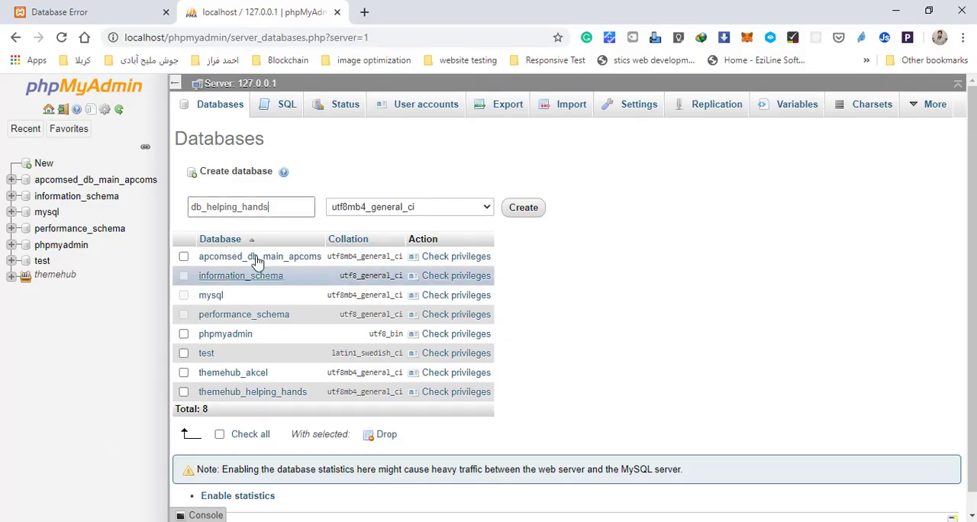
click(579, 267)
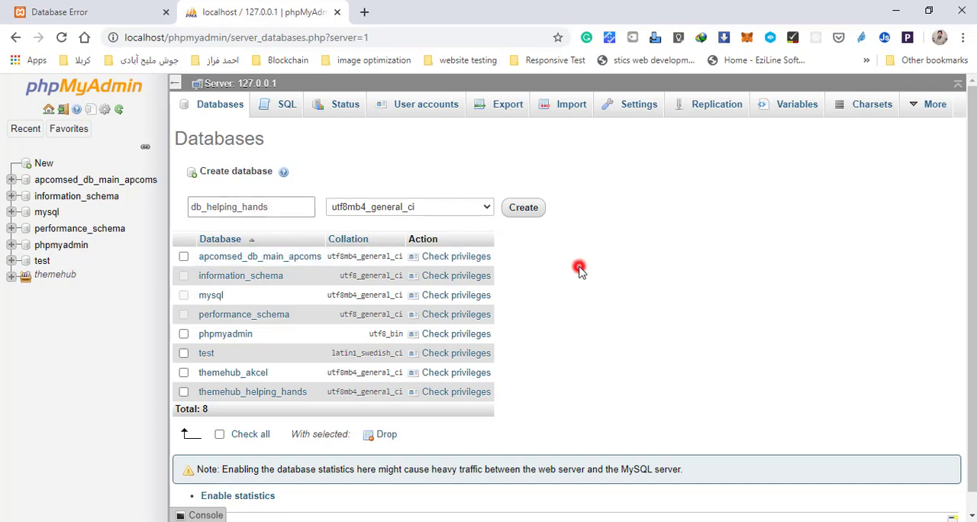
click(537, 207)
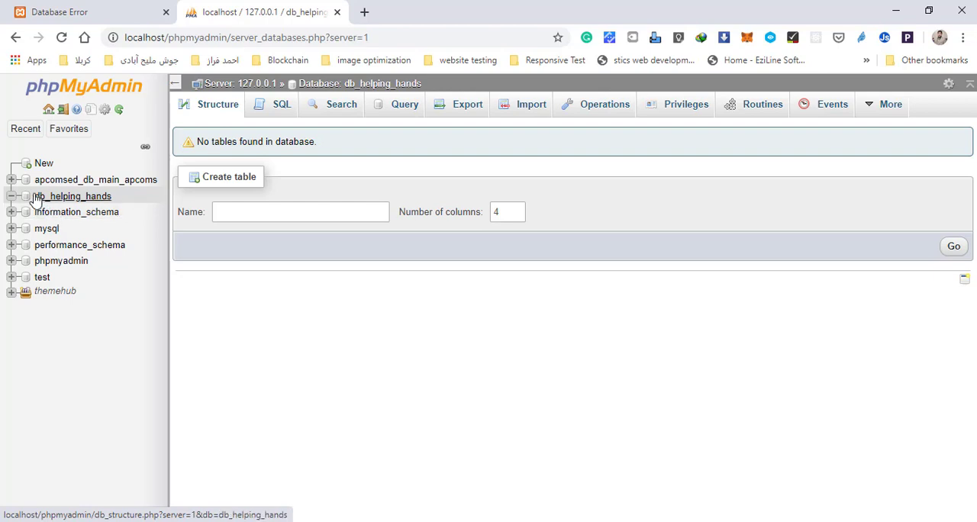
Step: Select the db_helping_hands database, locate the matching SQL file in the hh folder, and open the database's import page
click(86, 200)
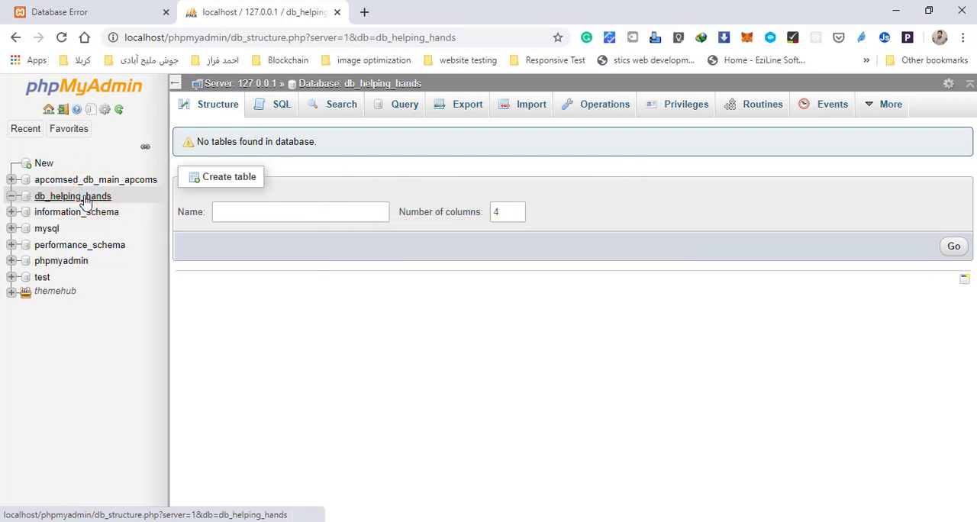
click(453, 519)
click(263, 104)
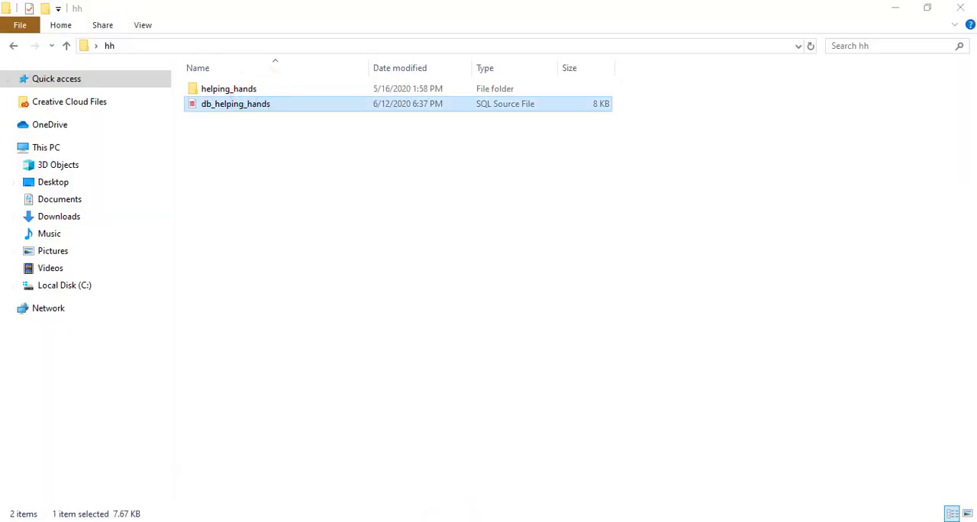
click(127, 519)
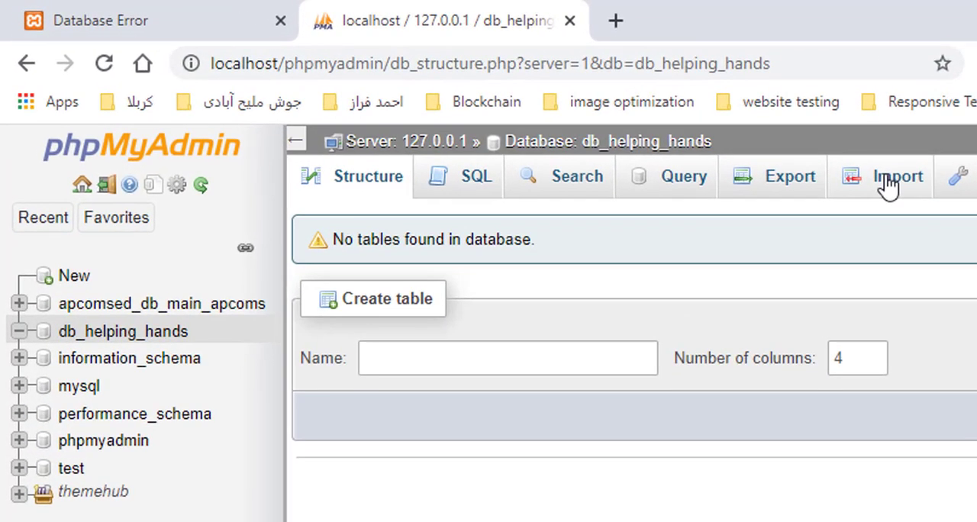
click(888, 183)
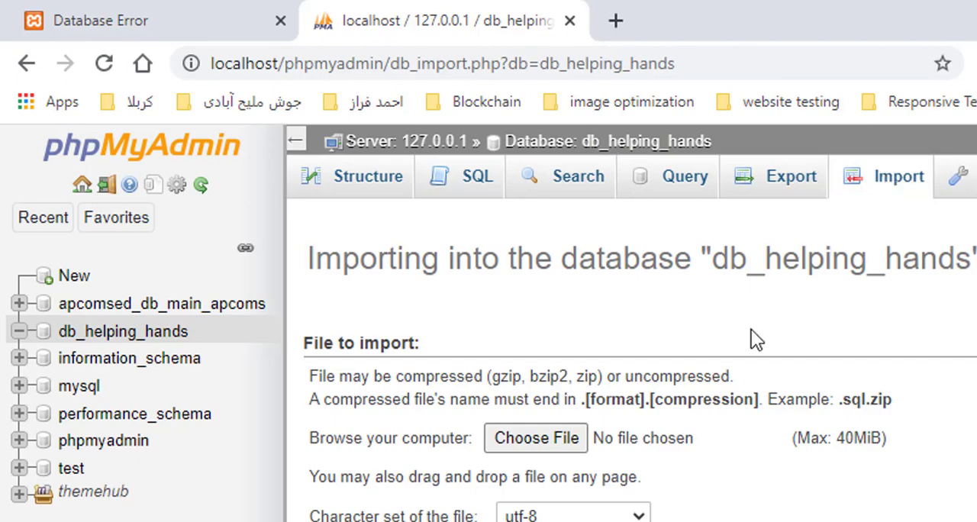
Step: Choose db_helping_hands.sql from the hh folder on the desktop as the file to import
click(566, 447)
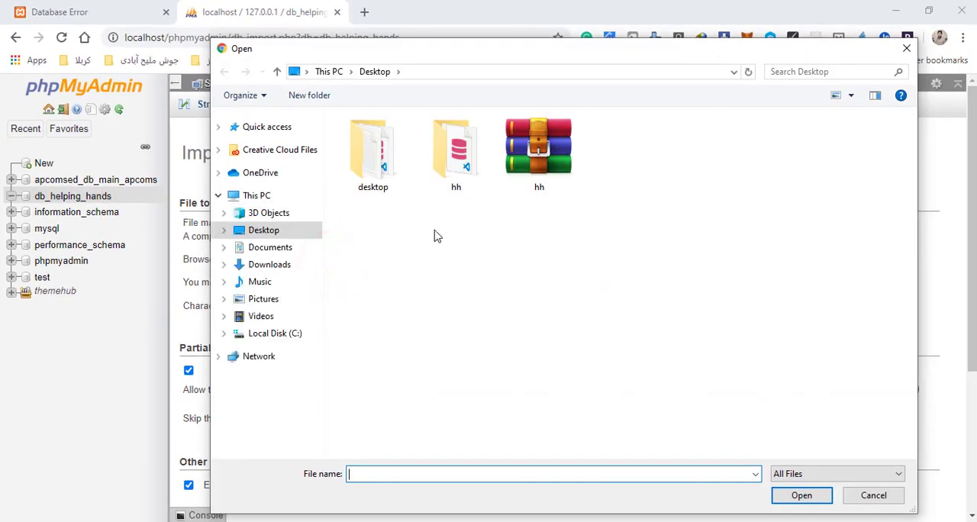
double_click(451, 159)
click(480, 283)
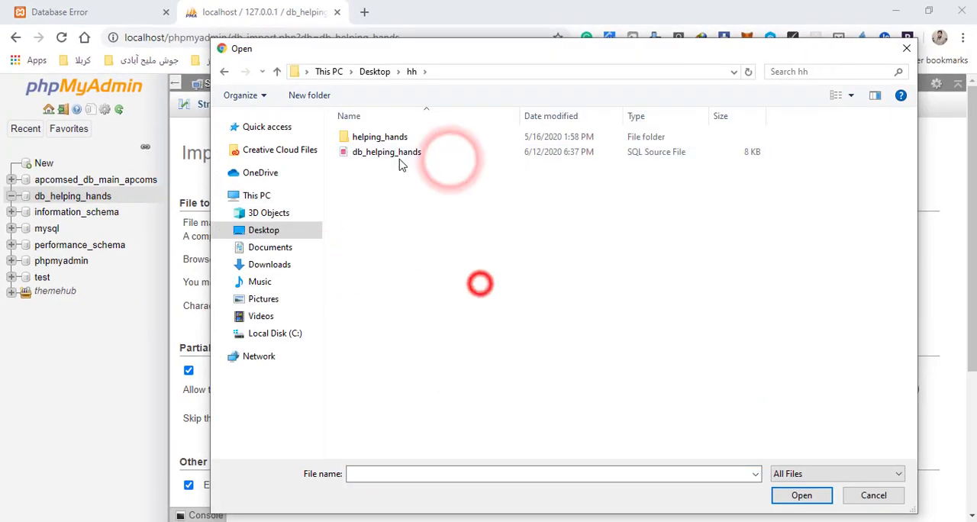
click(392, 153)
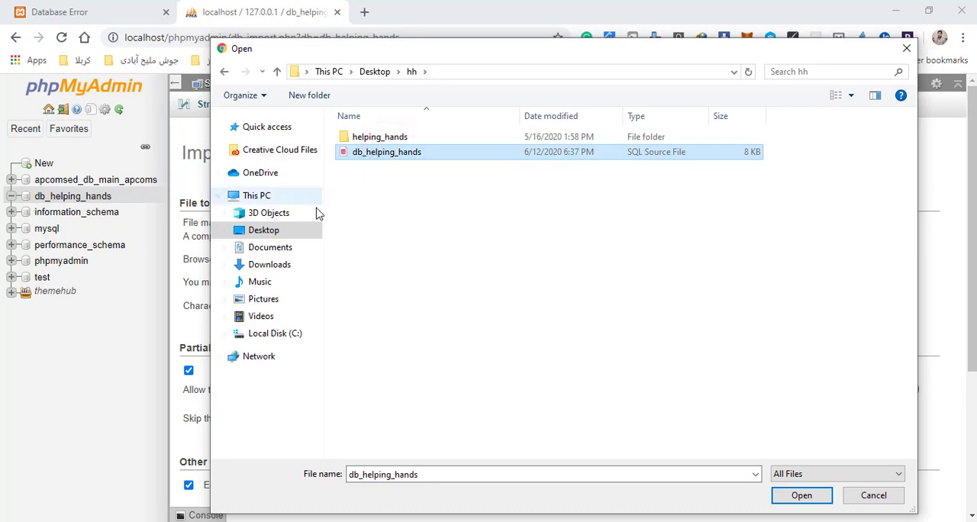
click(802, 497)
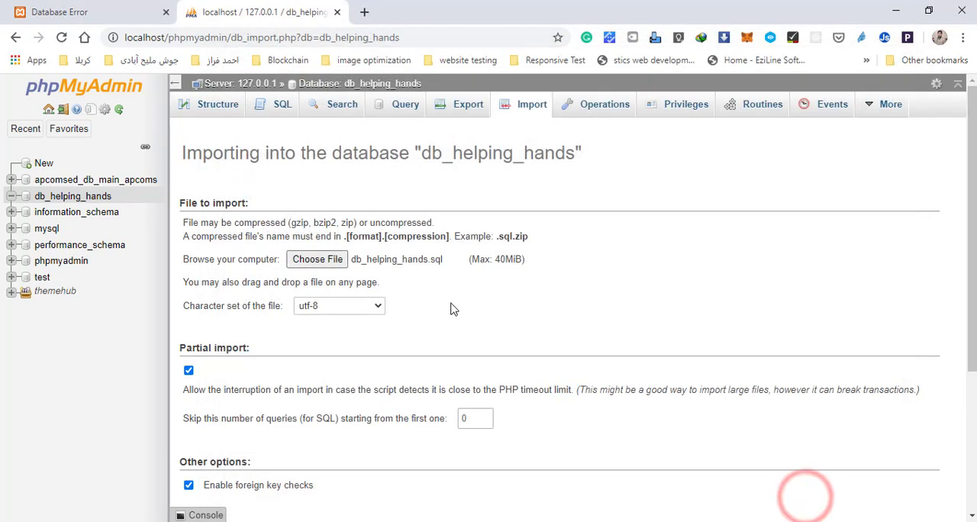
Step: Check the upload size limit, import the SQL file with the default options, and open the db_helping_hands table list
scroll(576, 312, down, 1)
scroll(576, 312, up, 1)
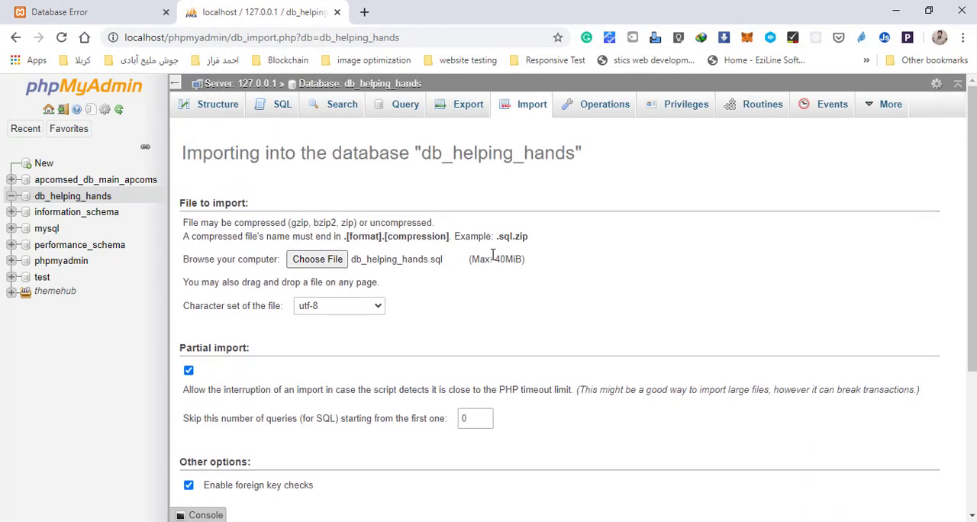
drag(497, 259, 517, 259)
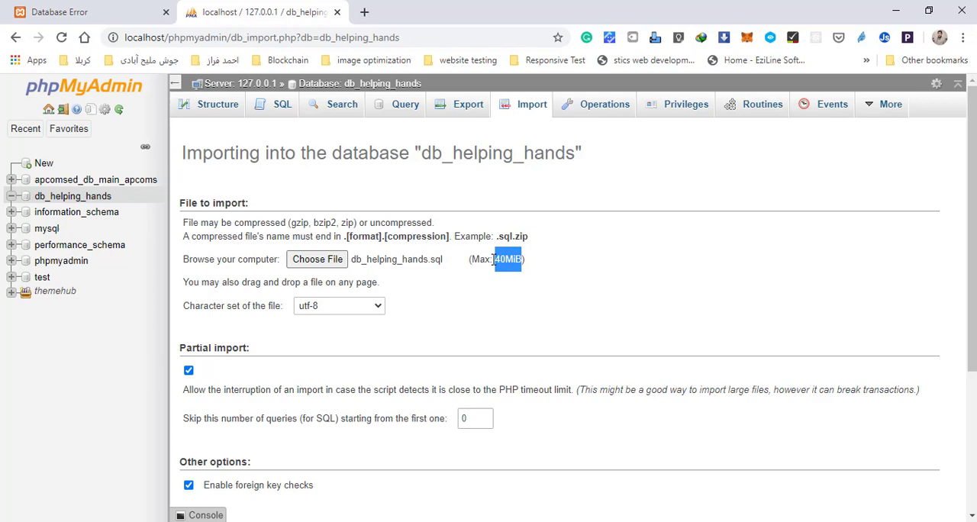
scroll(576, 321, down, 3)
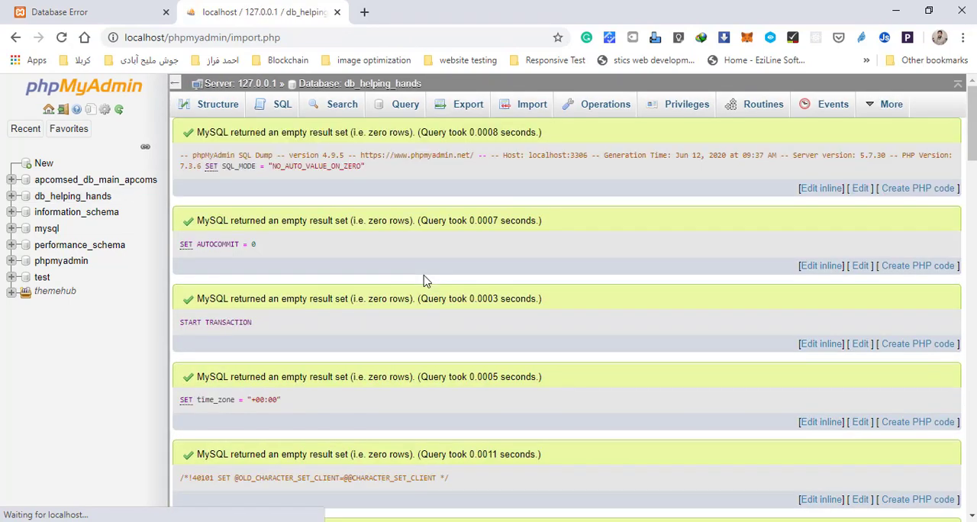
scroll(352, 241, down, 5)
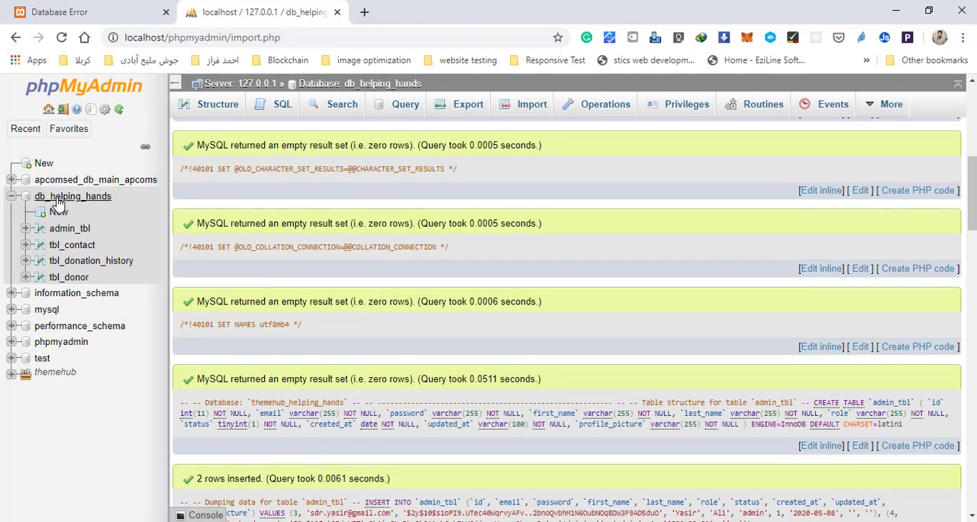
click(59, 201)
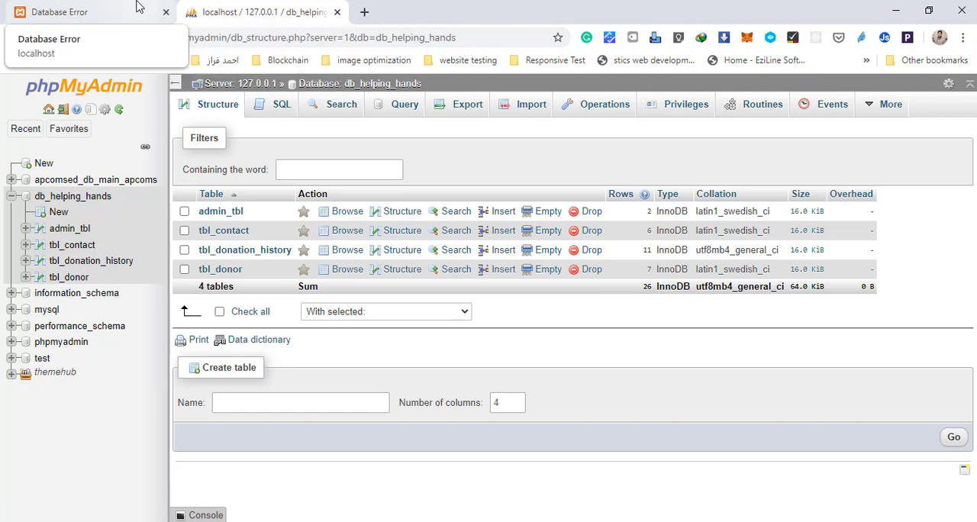
Step: Return to the project's error page in the browser, and open the helping_hands folder from htdocs in Visual Studio Code
click(103, 9)
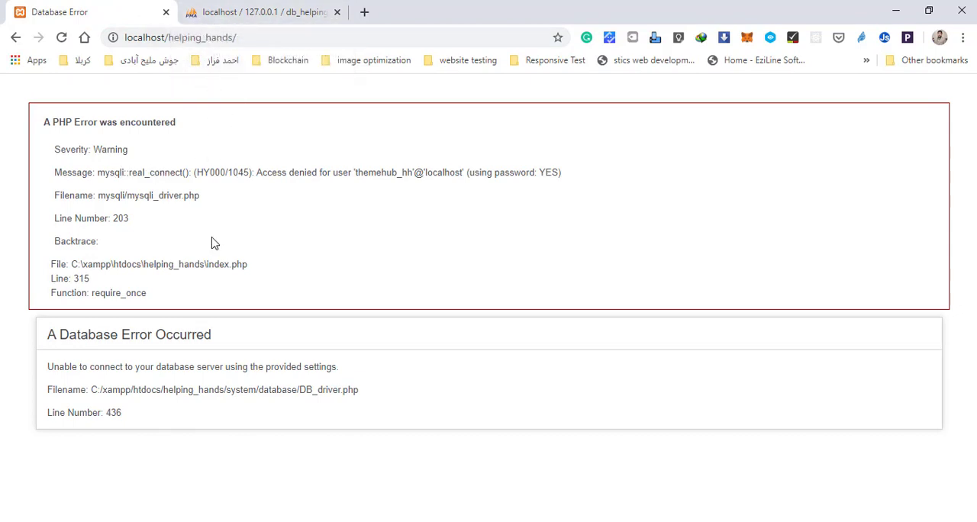
click(369, 521)
click(517, 391)
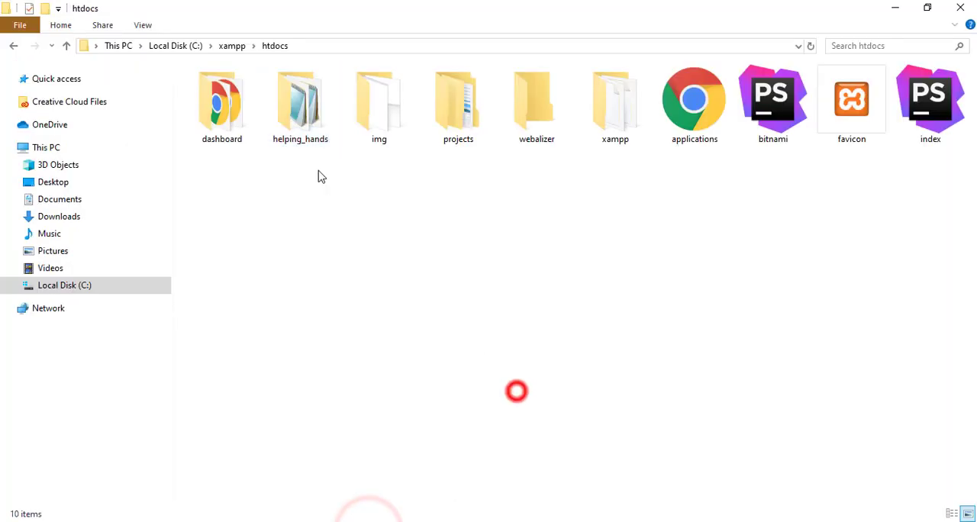
click(298, 118)
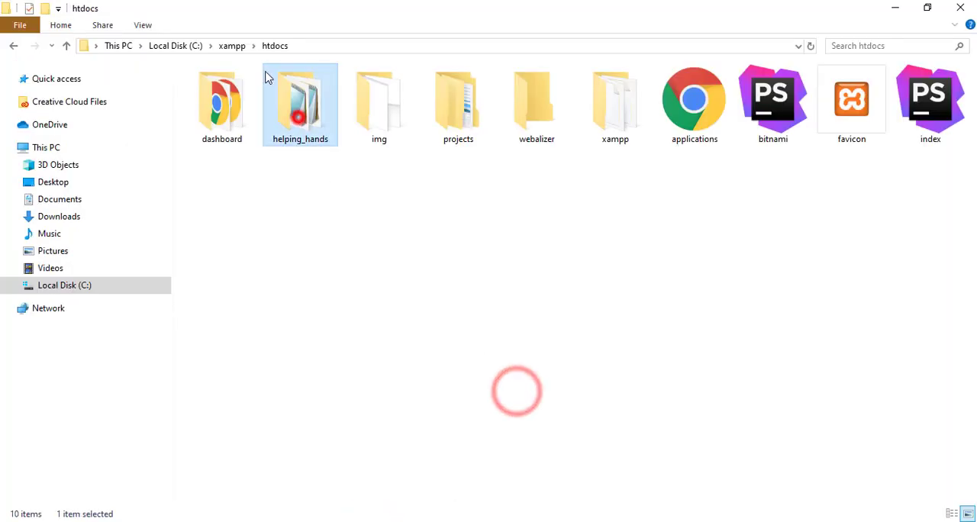
right_click(299, 103)
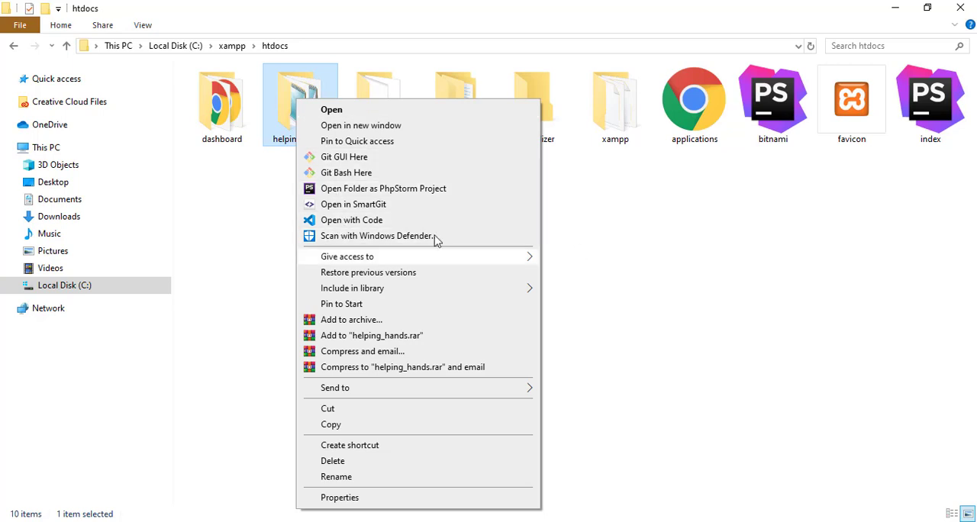
click(341, 221)
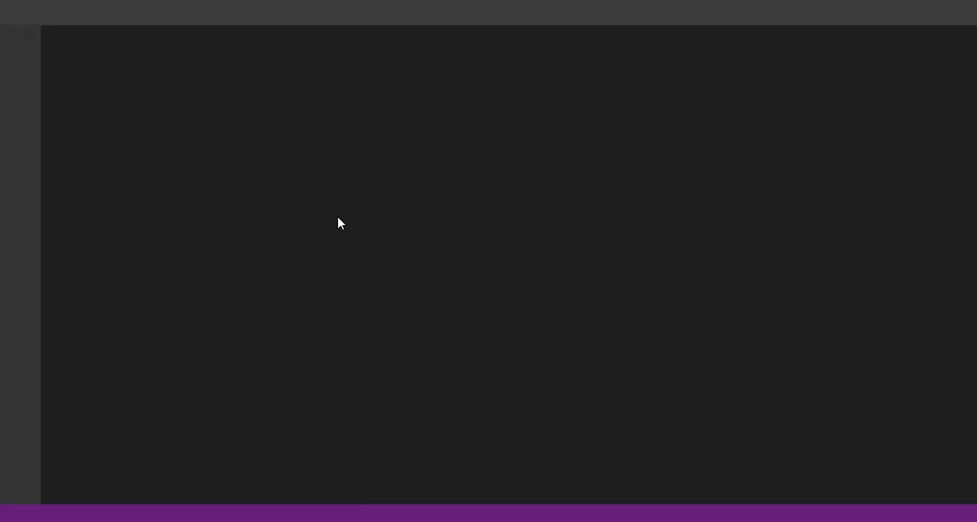
click(123, 332)
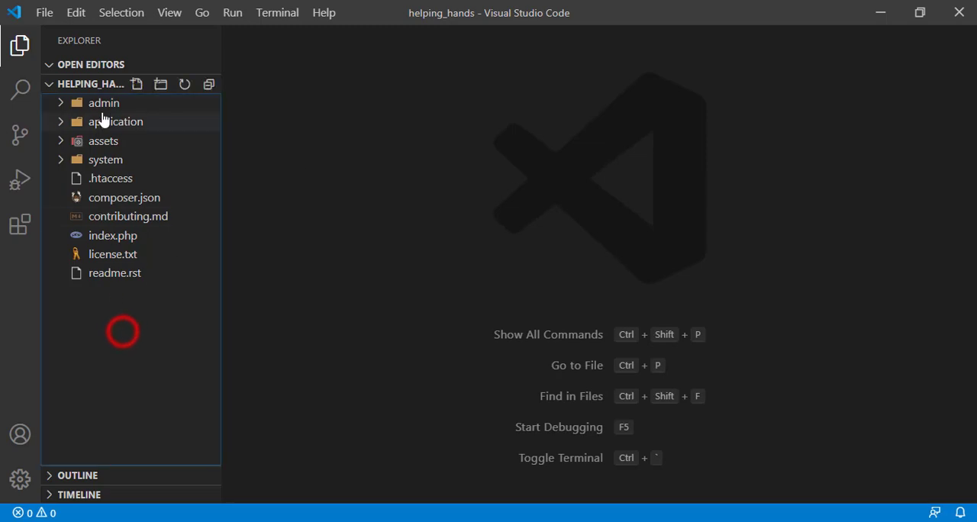
Step: Expand the application and config folders of the project and open config.php
click(104, 110)
click(60, 103)
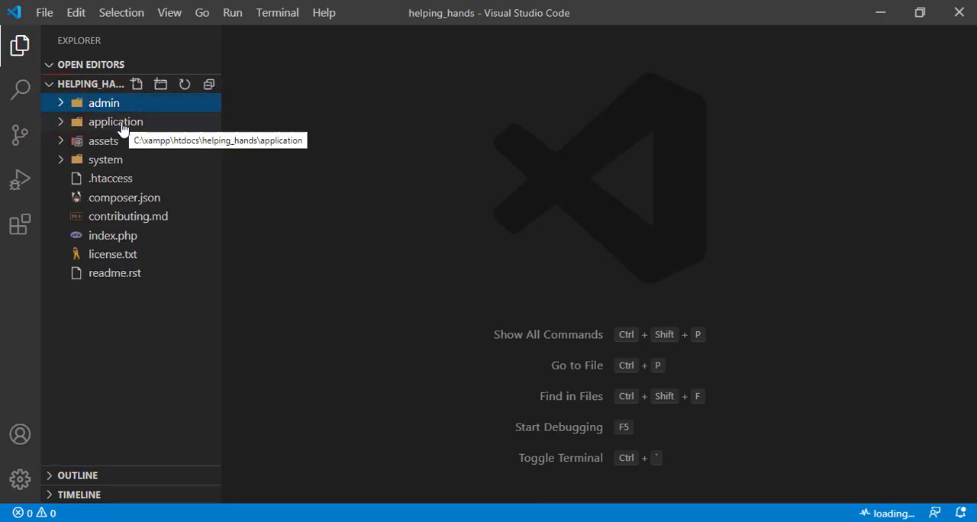
click(116, 356)
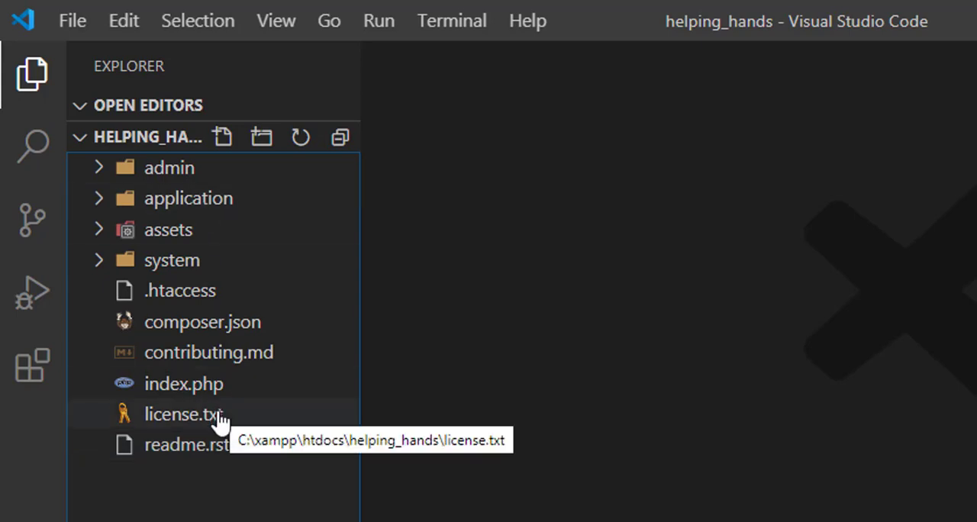
click(100, 201)
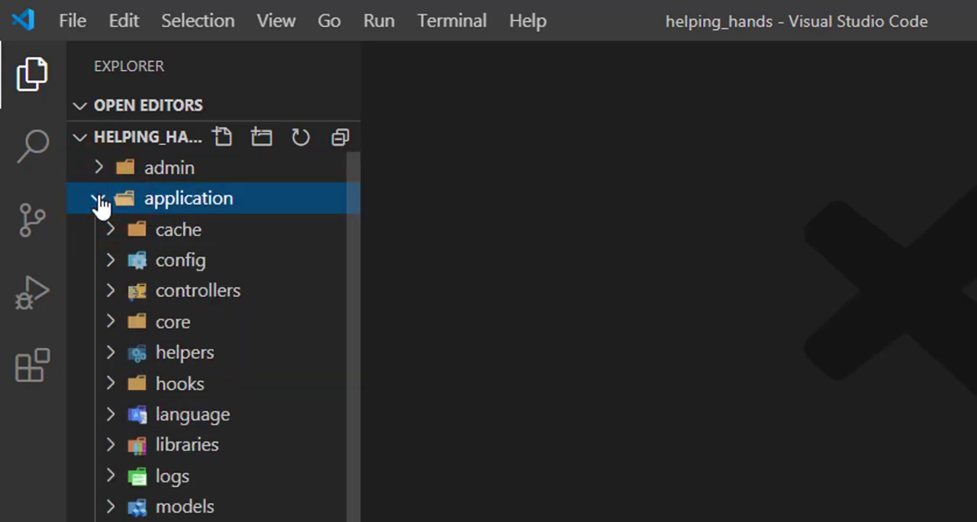
click(115, 266)
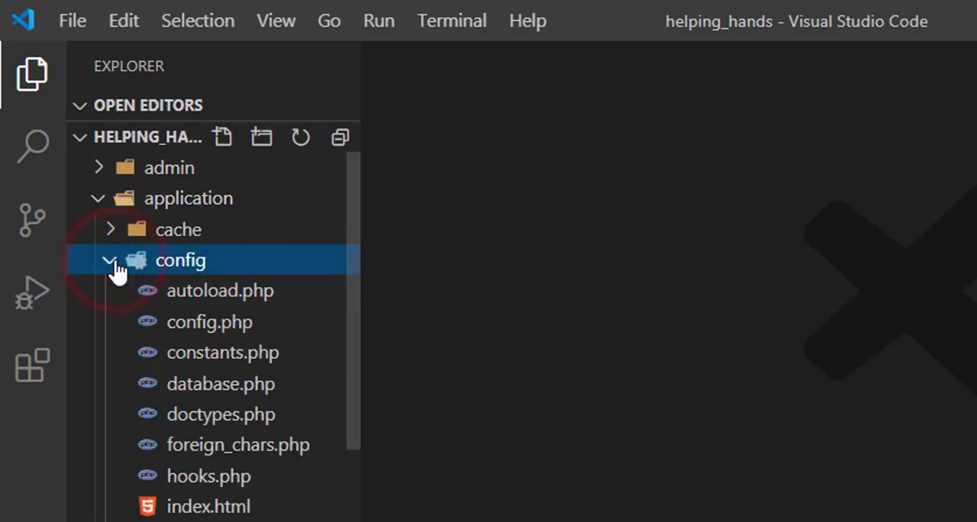
click(129, 200)
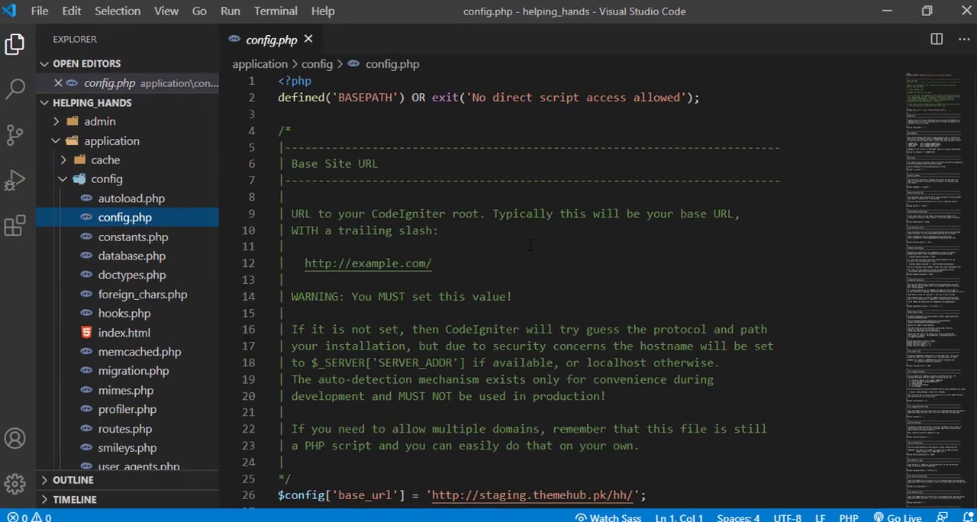
scroll(529, 244, down, 4)
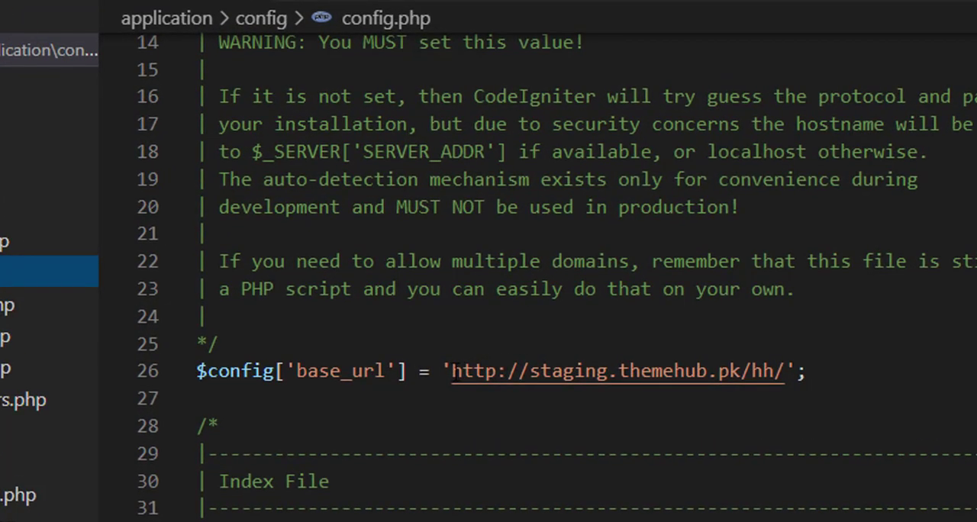
drag(453, 371, 786, 371)
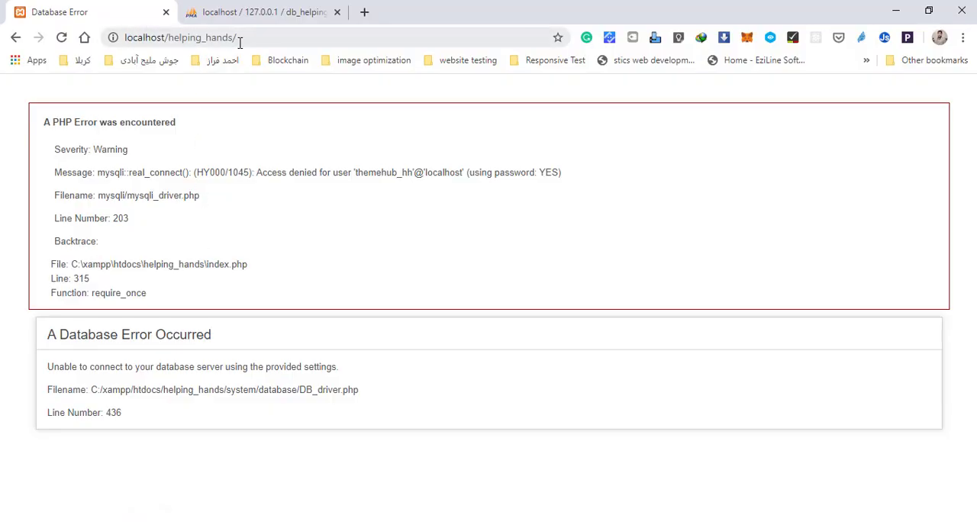
click(250, 40)
key(ctrl+c)
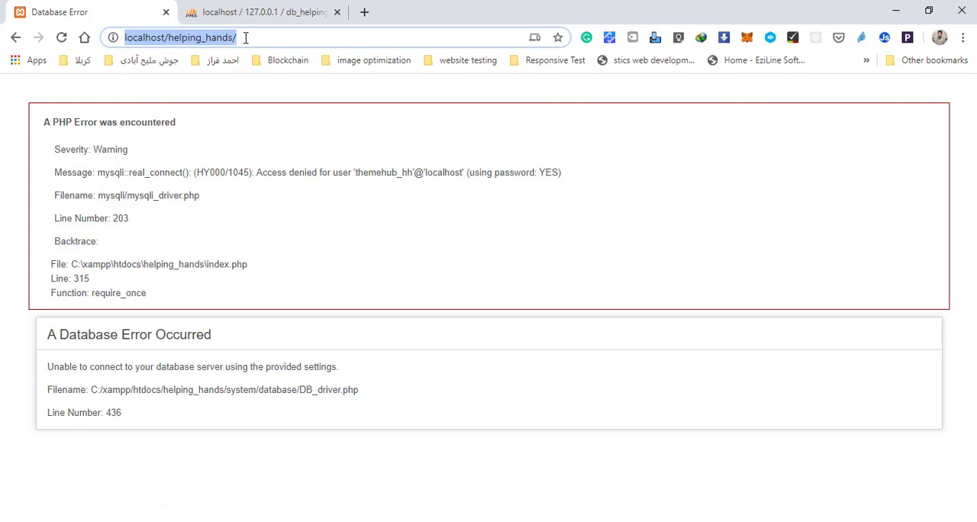
key(alt+Tab)
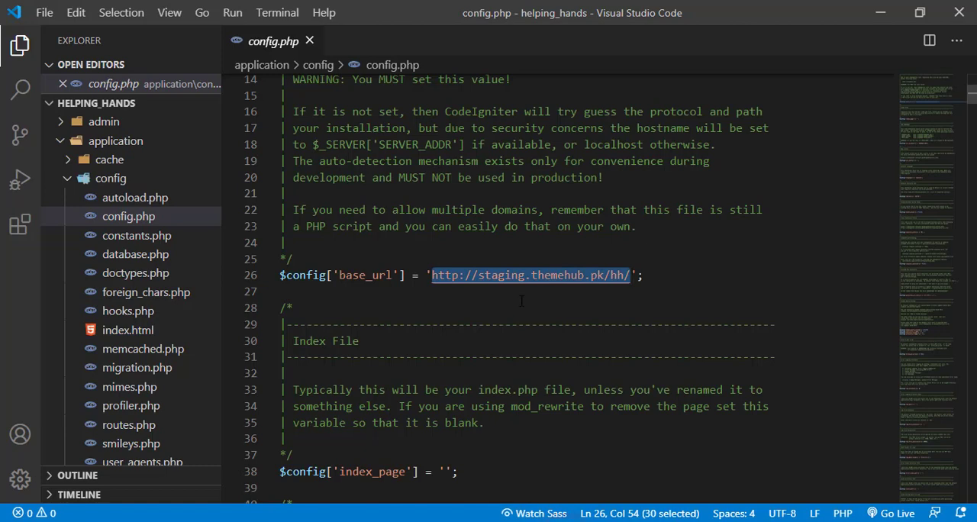
key(ctrl+v)
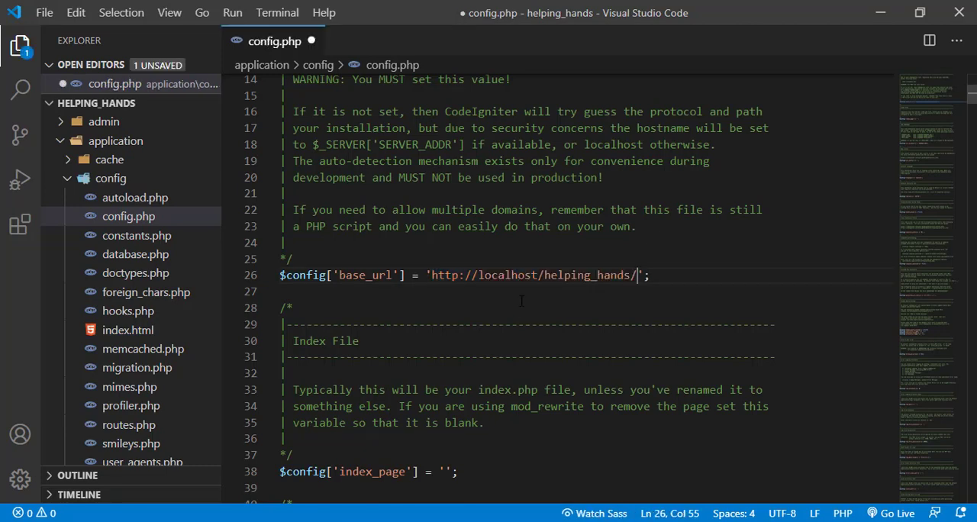
key(ctrl+s)
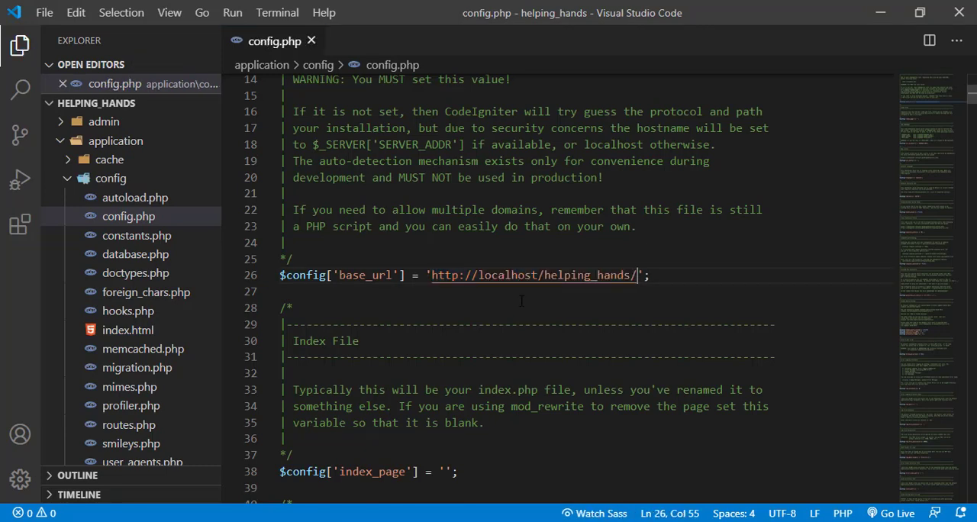
scroll(522, 300, down, 7)
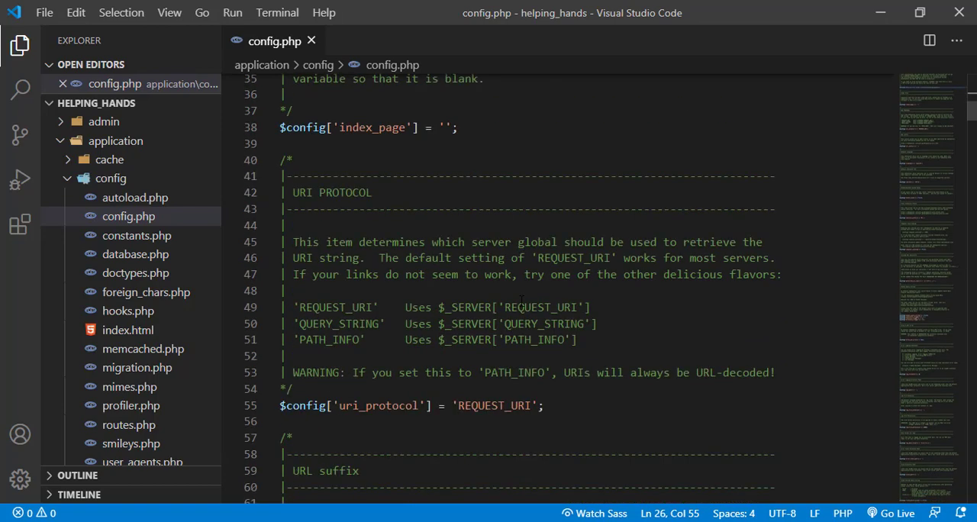
scroll(521, 301, down, 3)
scroll(522, 300, up, 8)
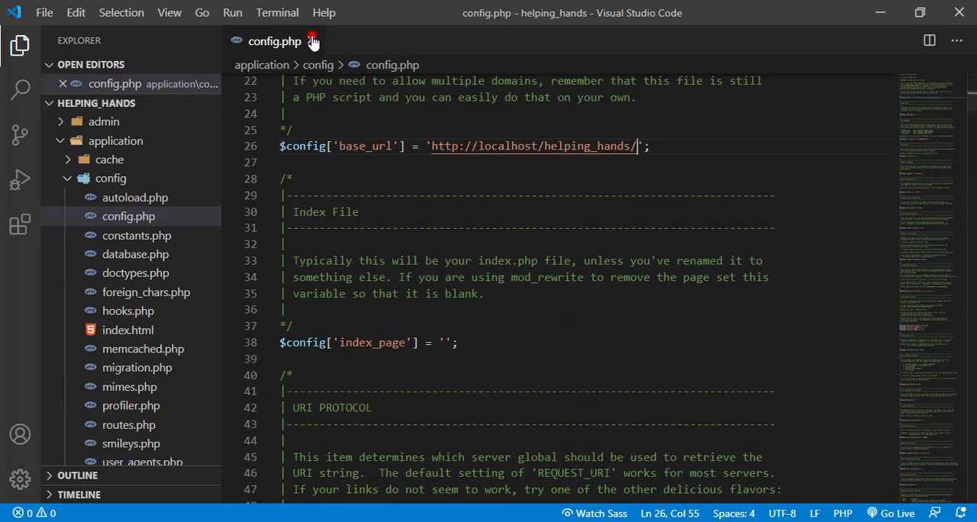
click(313, 41)
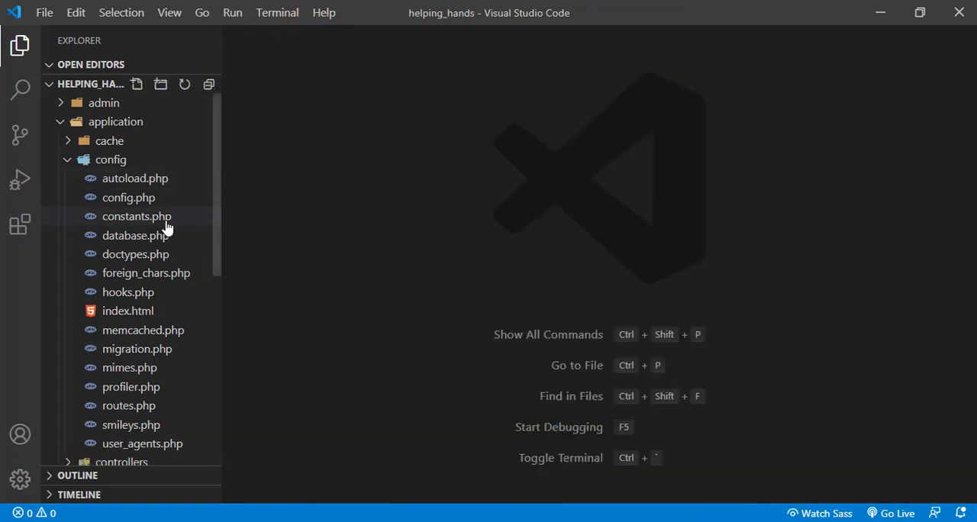
Step: Open database.php from application/config and go to the default connection array
double_click(124, 241)
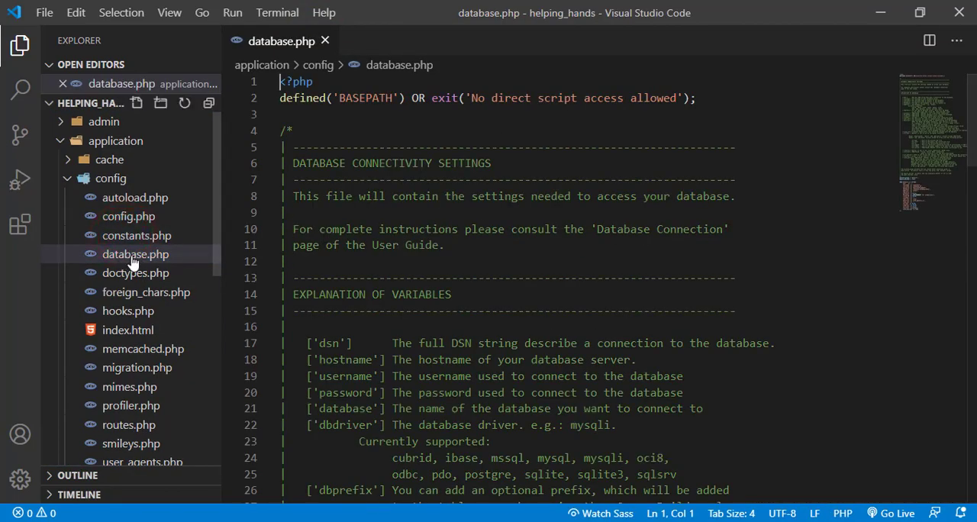
scroll(565, 290, down, 11)
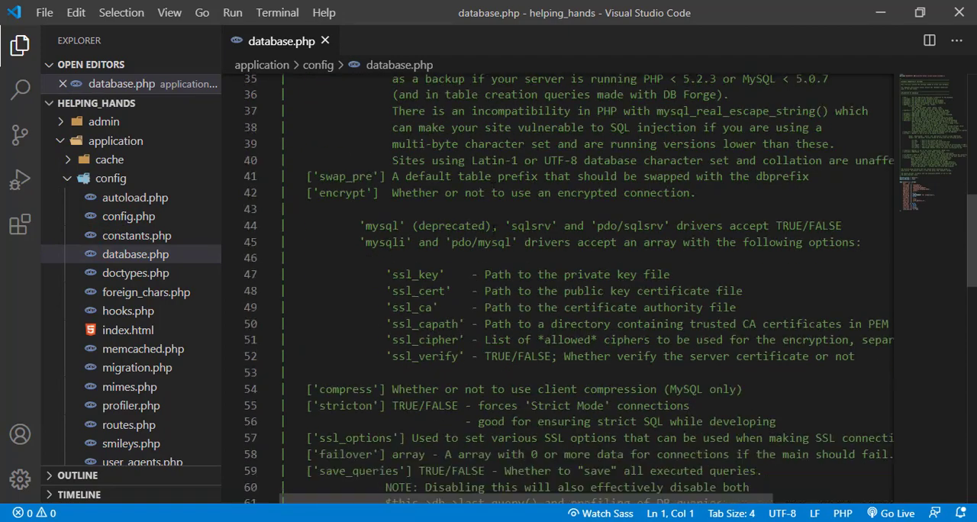
scroll(497, 231, down, 11)
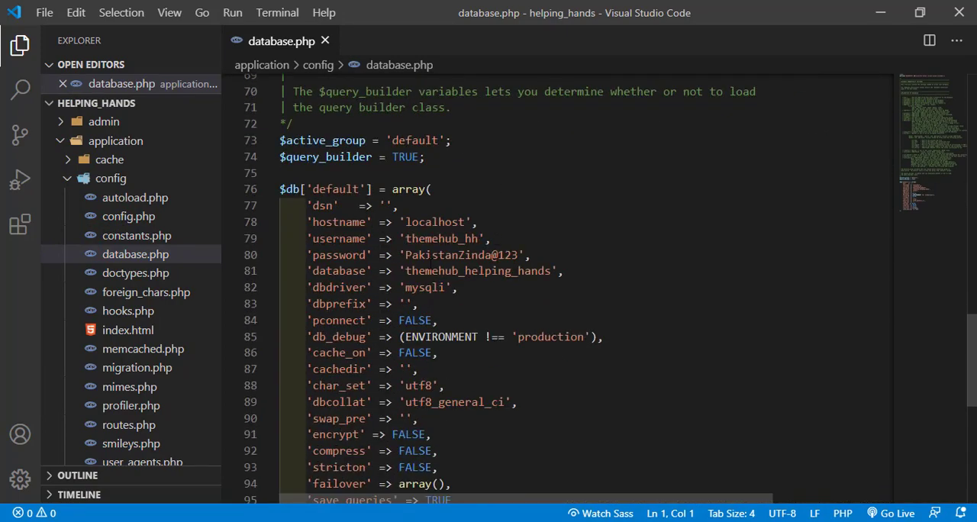
Step: Set the username to 'root' and empty the password value in the default connection array of database.php
drag(404, 254, 510, 255)
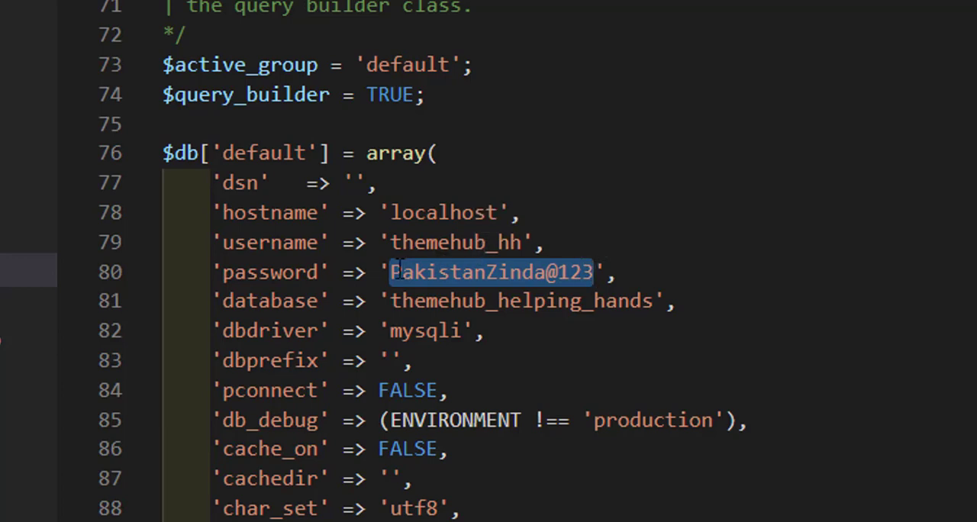
click(262, 242)
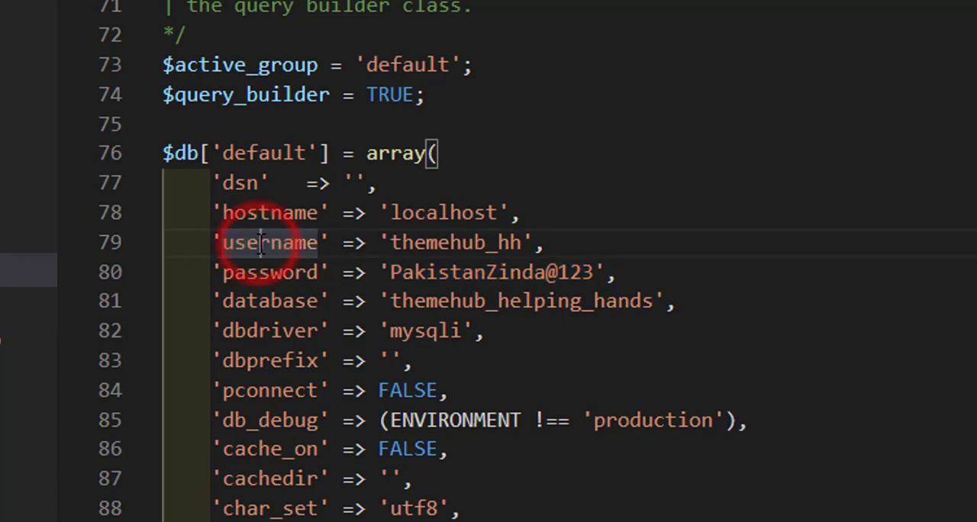
double_click(420, 243)
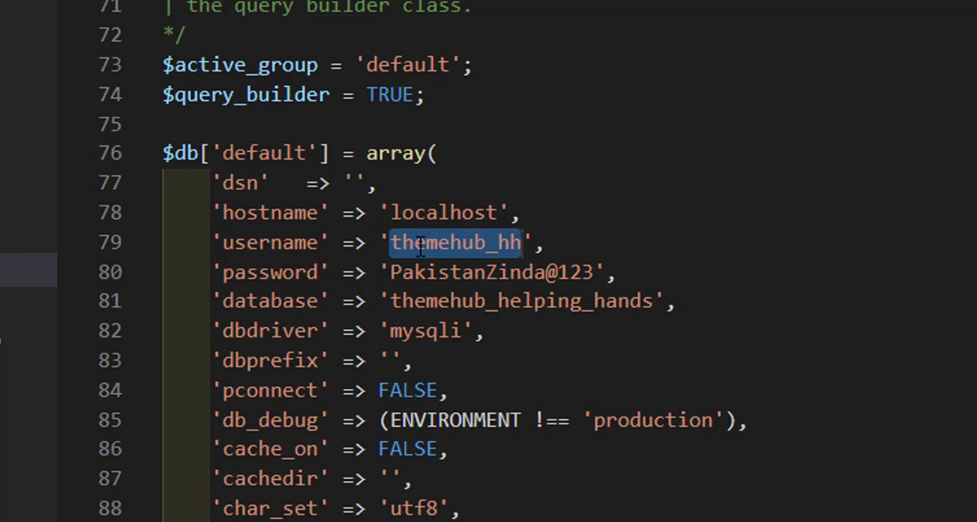
text(roo)
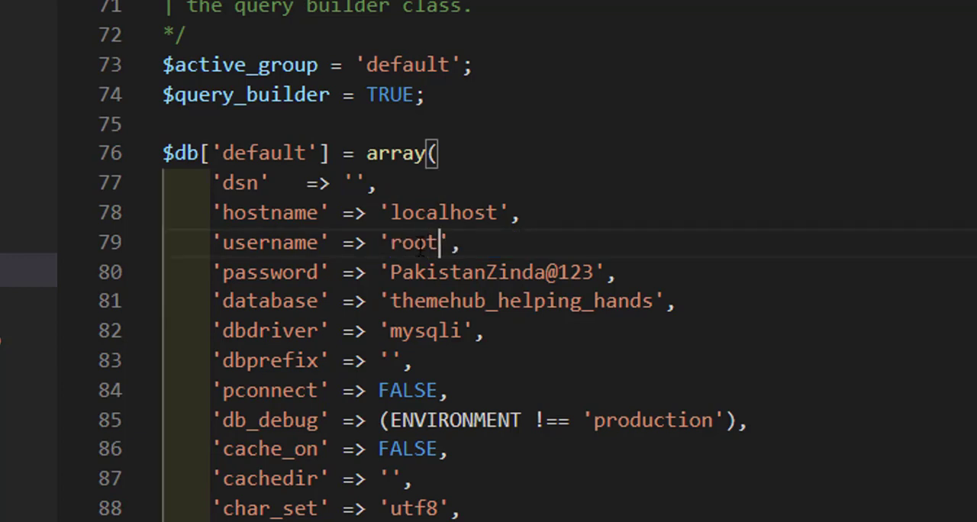
drag(391, 272, 599, 273)
key(BackSpace)
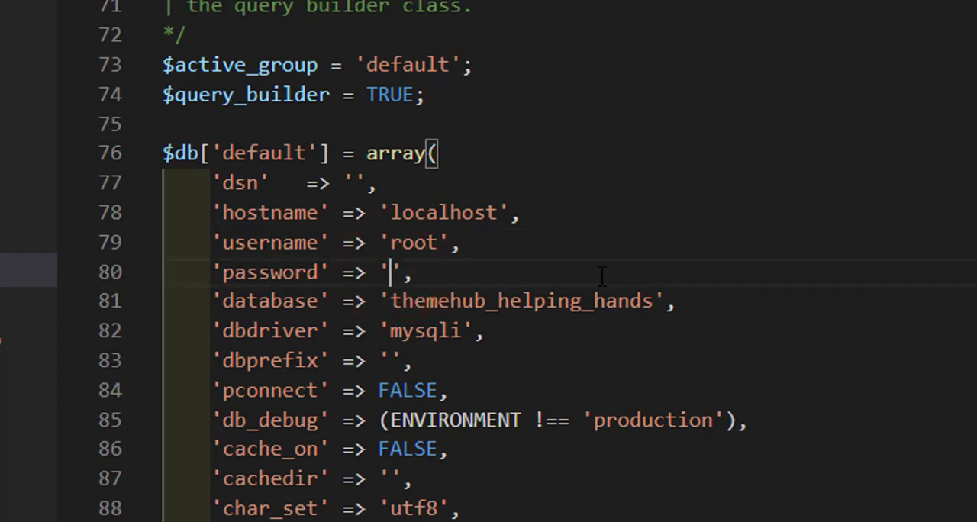
Step: Set the database value to 'db_helping_hands' using the name copied from phpMyAdmin in the browser, and save database.php
double_click(457, 300)
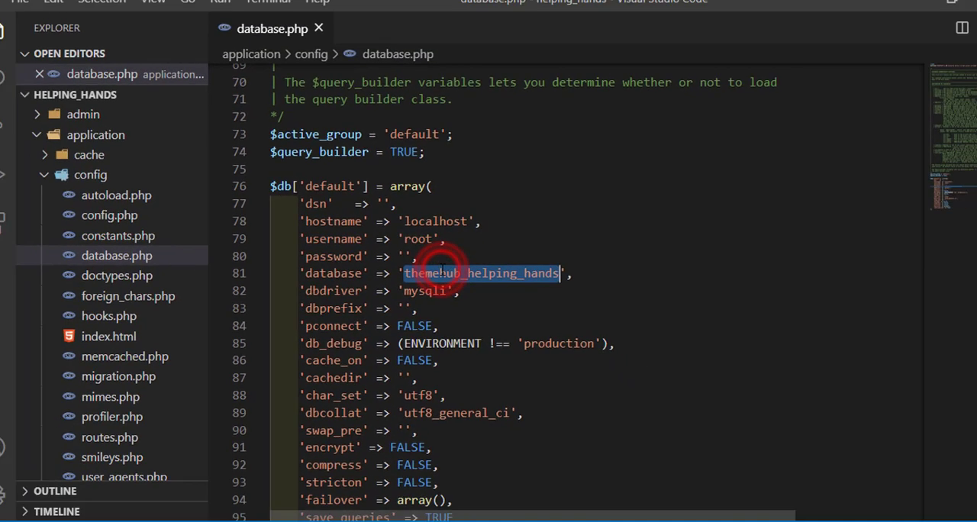
click(128, 521)
click(296, 2)
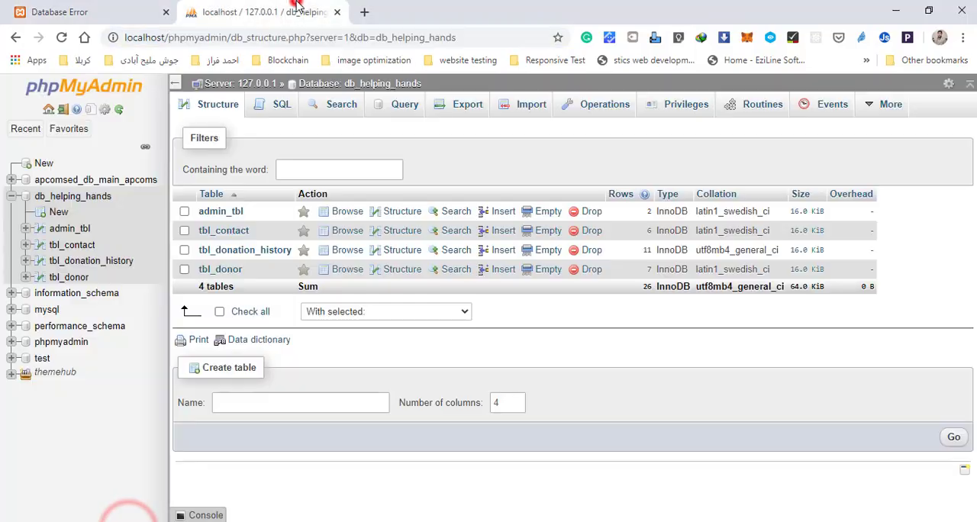
drag(437, 82, 344, 84)
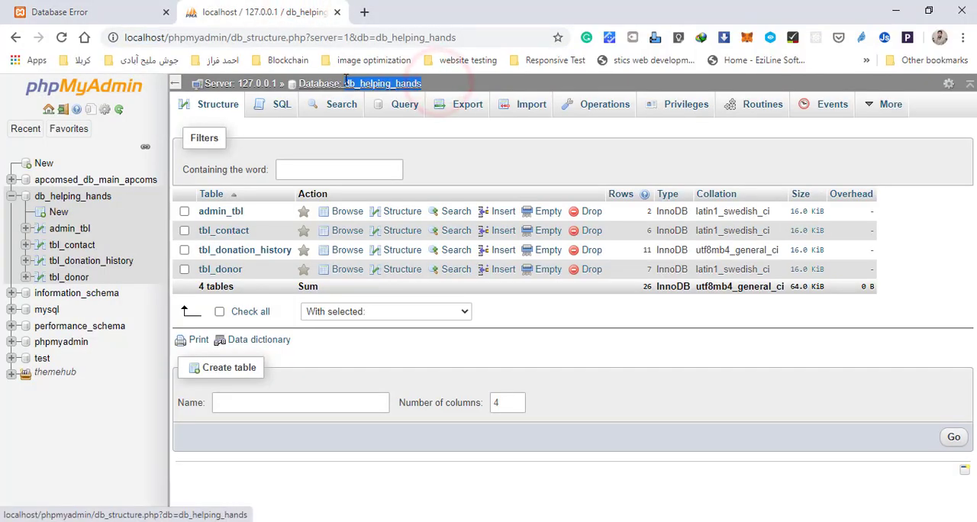
key(alt+Tab)
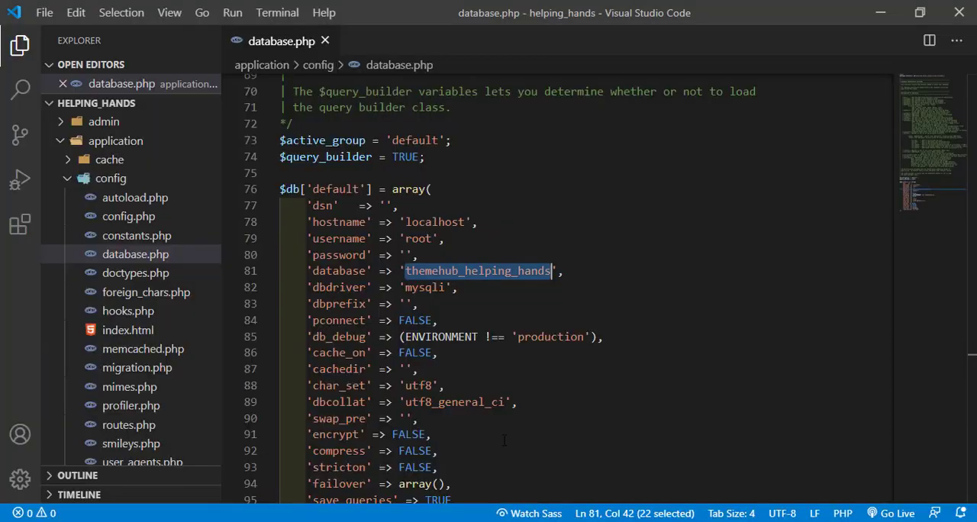
text(db_helping_hands)
key(ctrl+s)
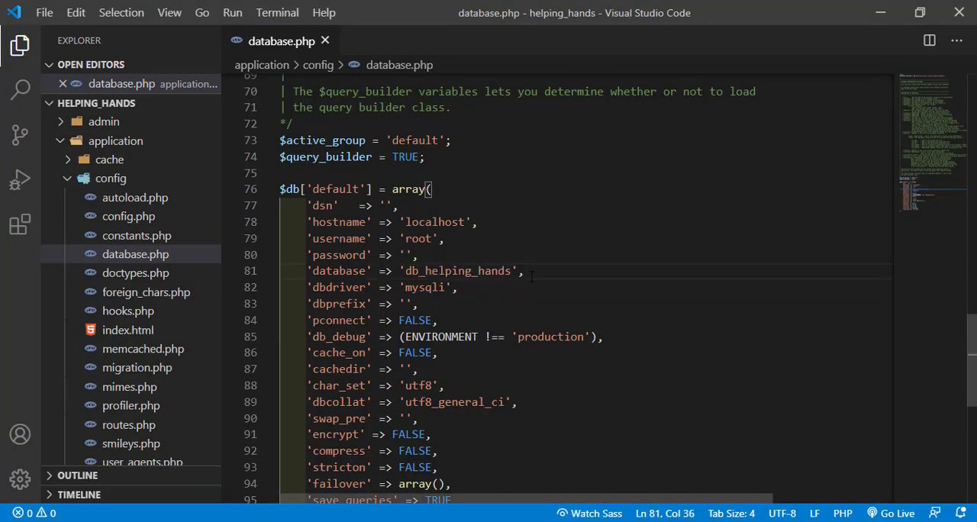
Step: Select the hostname, username, password and database lines of the default connection, and close database.php
drag(528, 271, 282, 227)
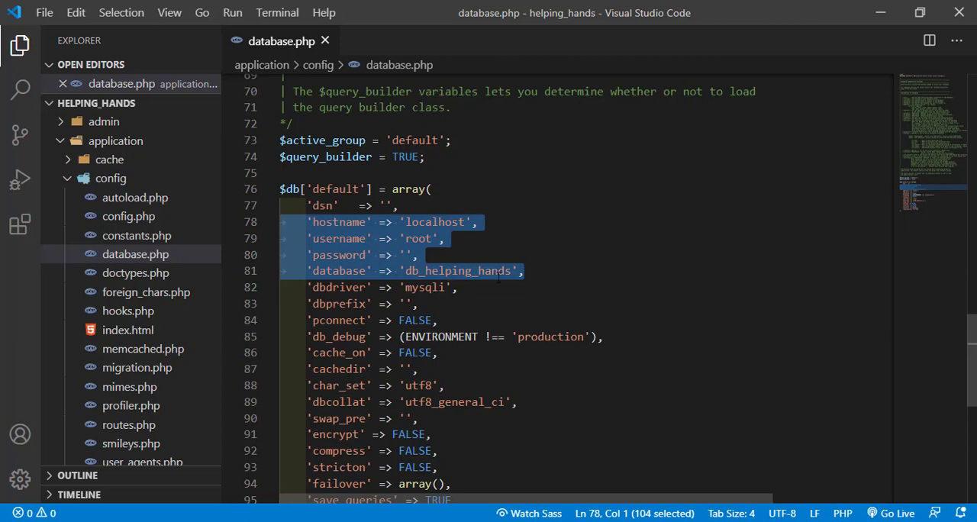
scroll(496, 284, up, 2)
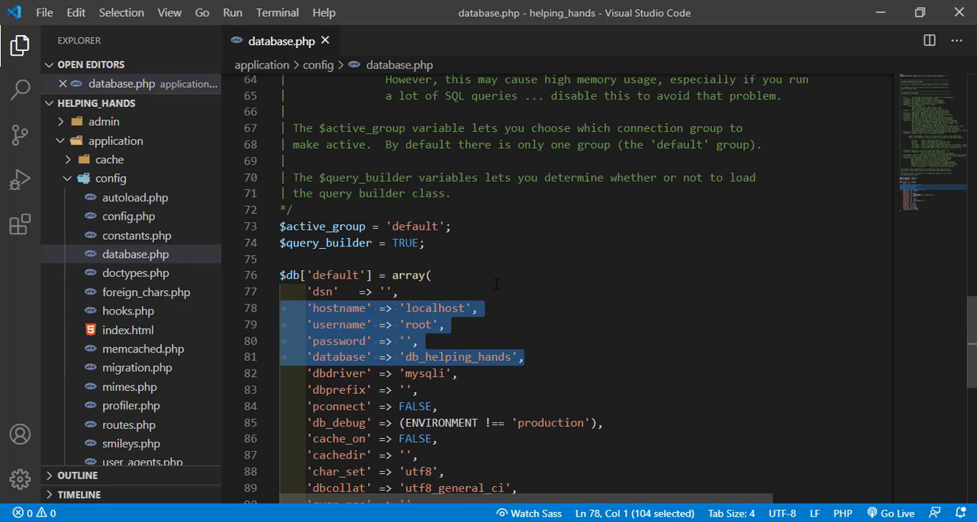
scroll(482, 286, up, 4)
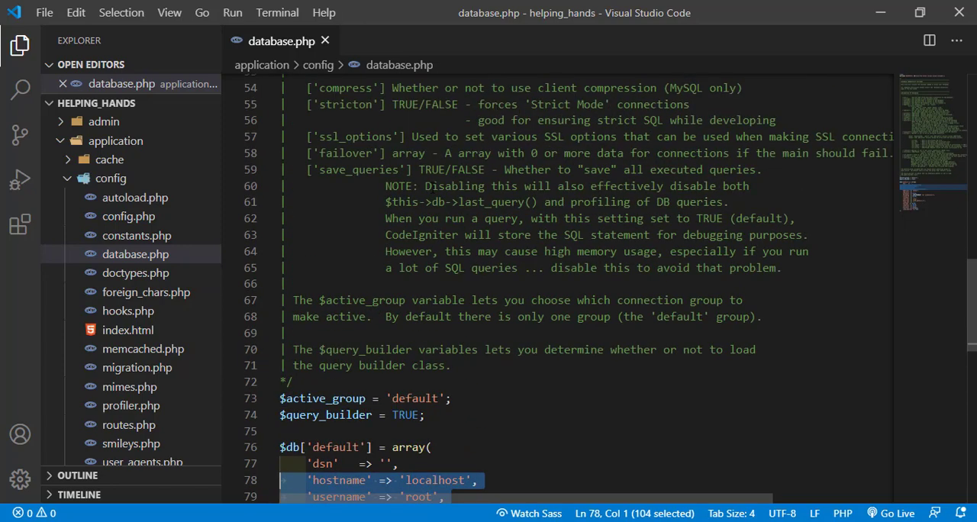
scroll(534, 290, up, 10)
click(324, 40)
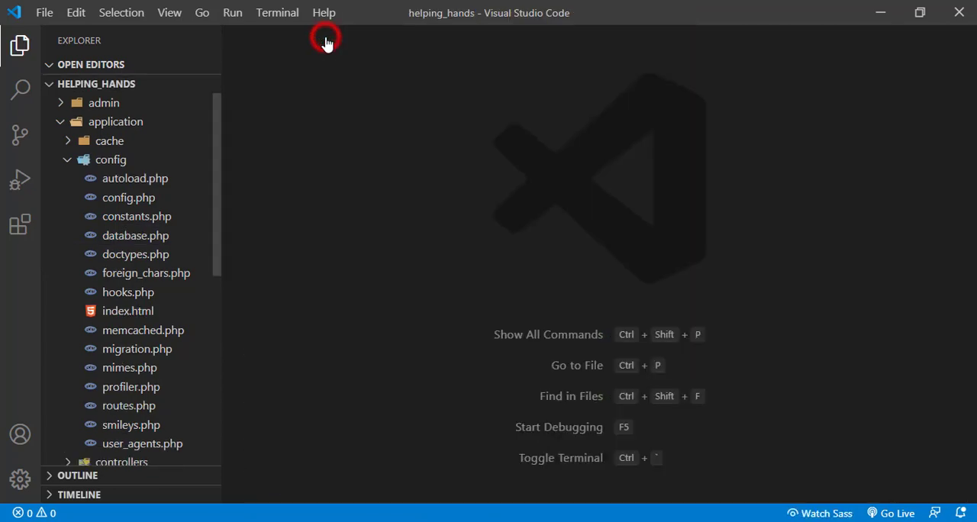
Step: Switch to the browser, reload the localhost/helping_hands/ page and look through its content
click(133, 521)
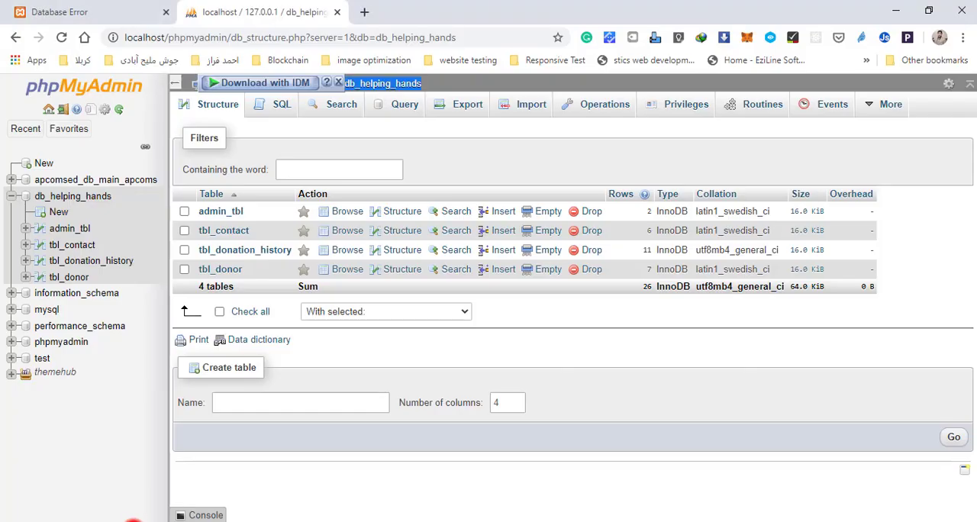
click(90, 9)
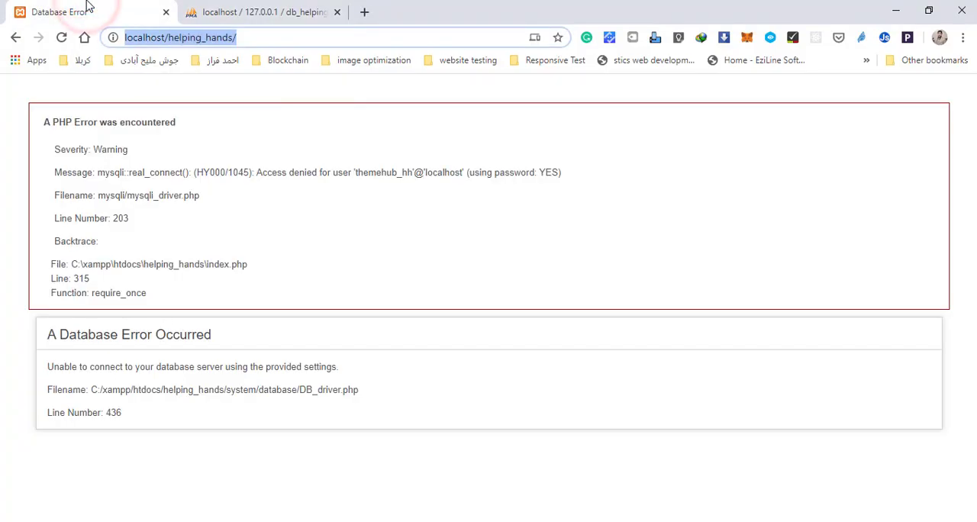
click(61, 37)
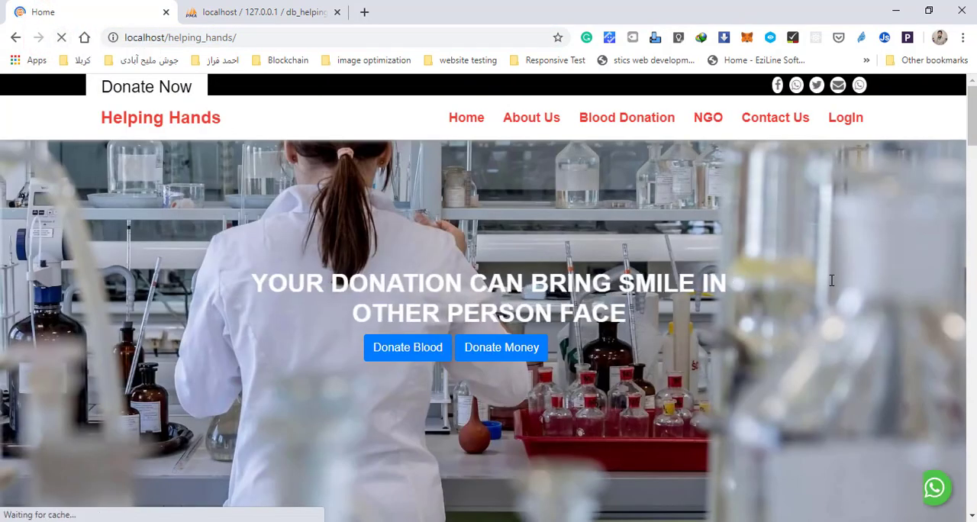
scroll(832, 286, down, 2)
scroll(832, 285, down, 10)
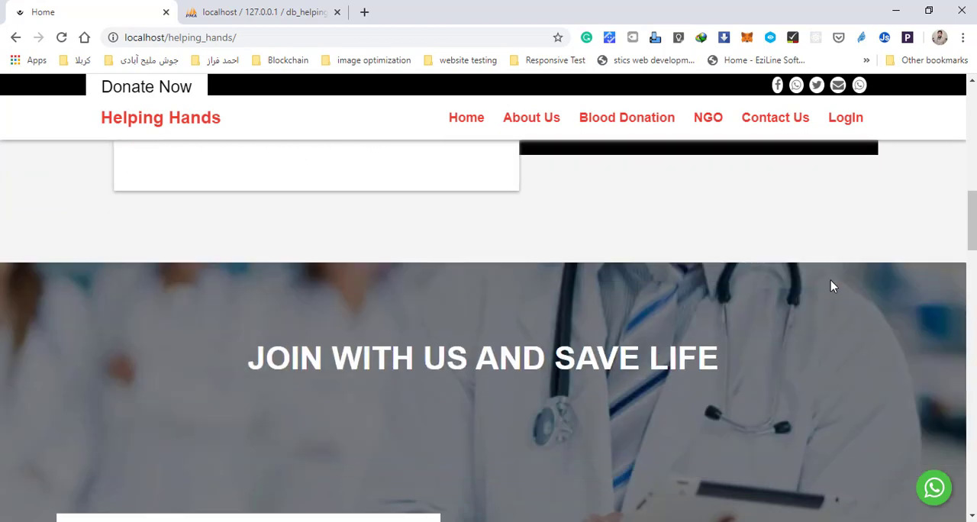
scroll(830, 282, up, 8)
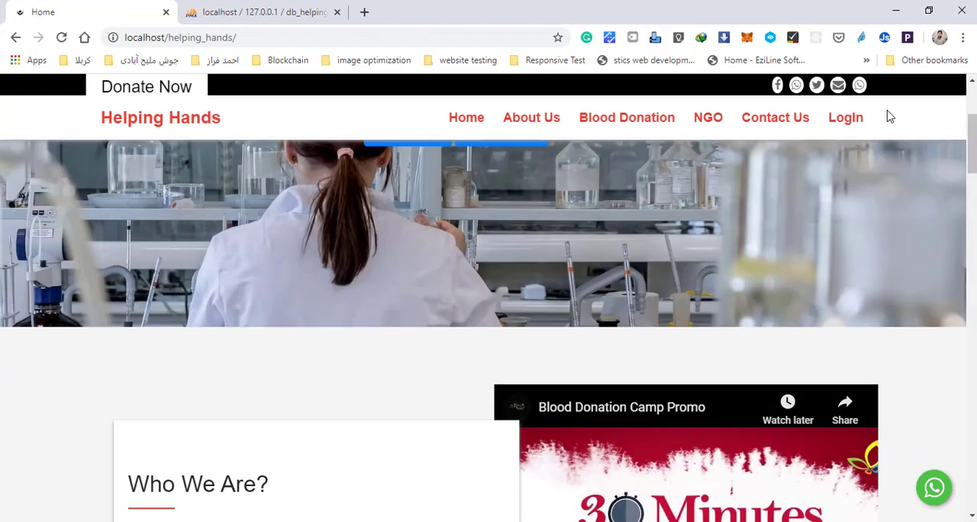
Step: Check the site's LogIn, Contact Us, NGO and Blood Donation pages one after another
click(859, 122)
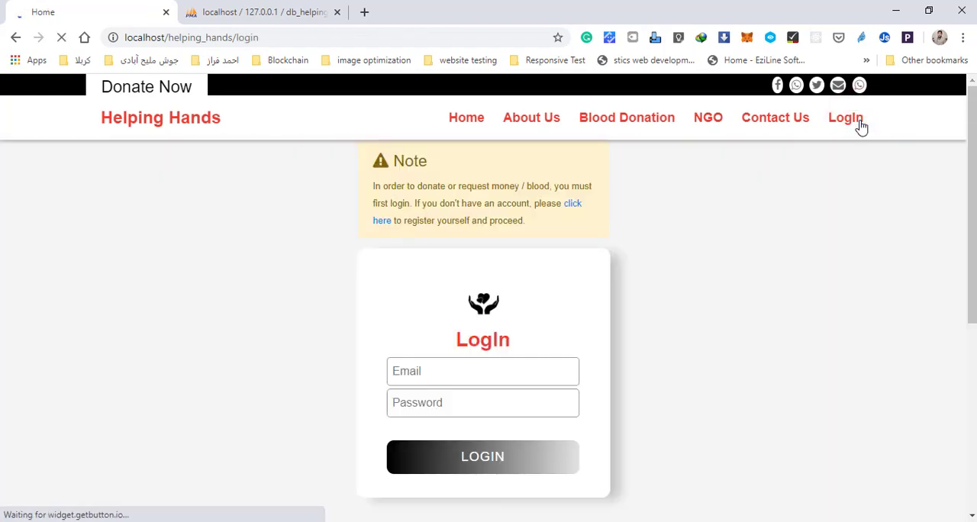
click(768, 121)
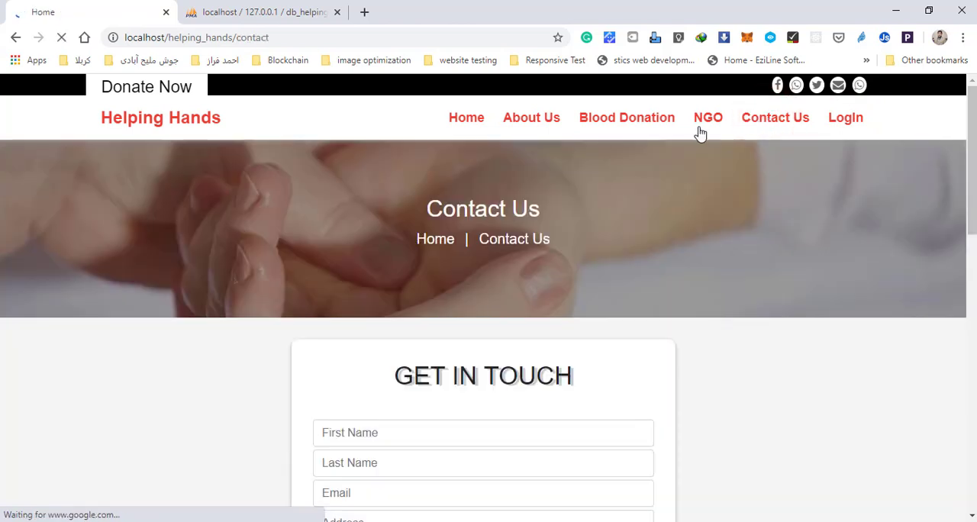
click(705, 120)
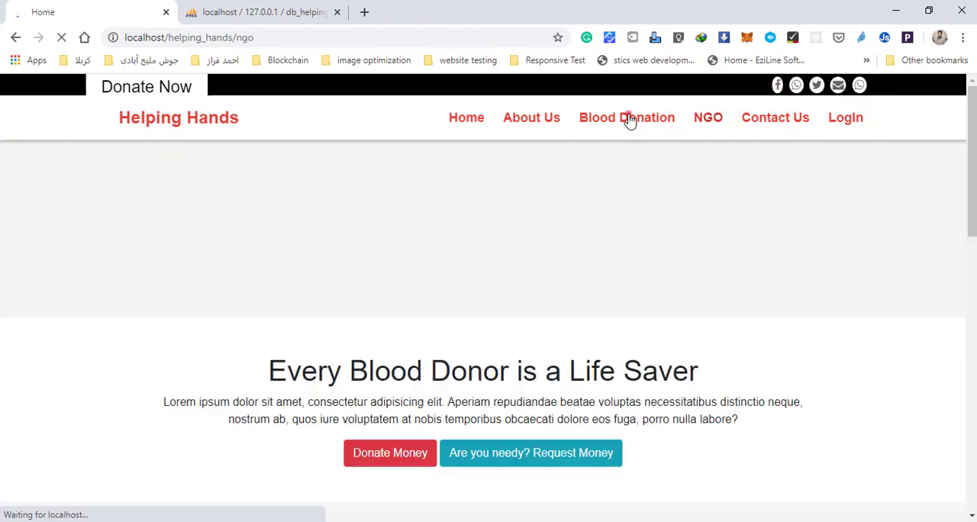
click(629, 118)
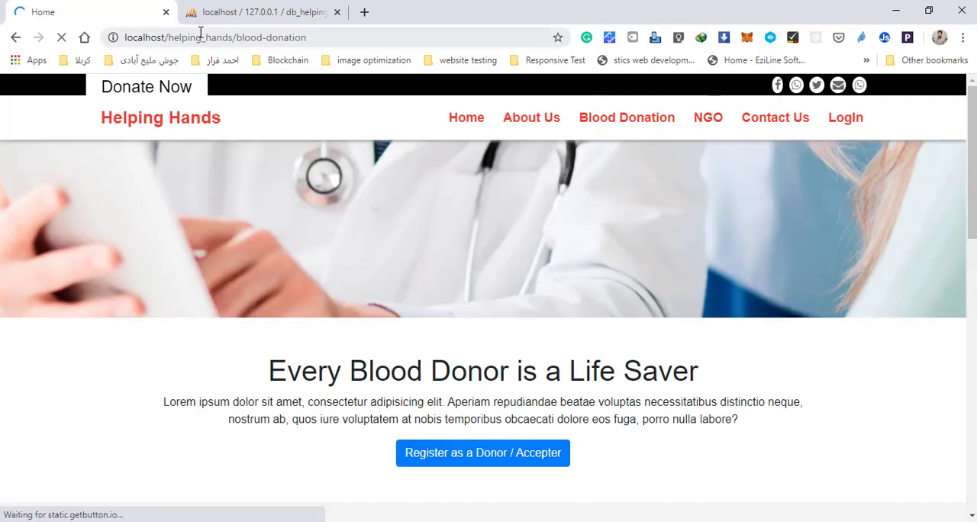
Step: Load localhost/helping_hands/admin in the browser and examine the message shown on the page
click(237, 36)
drag(237, 37, 364, 37)
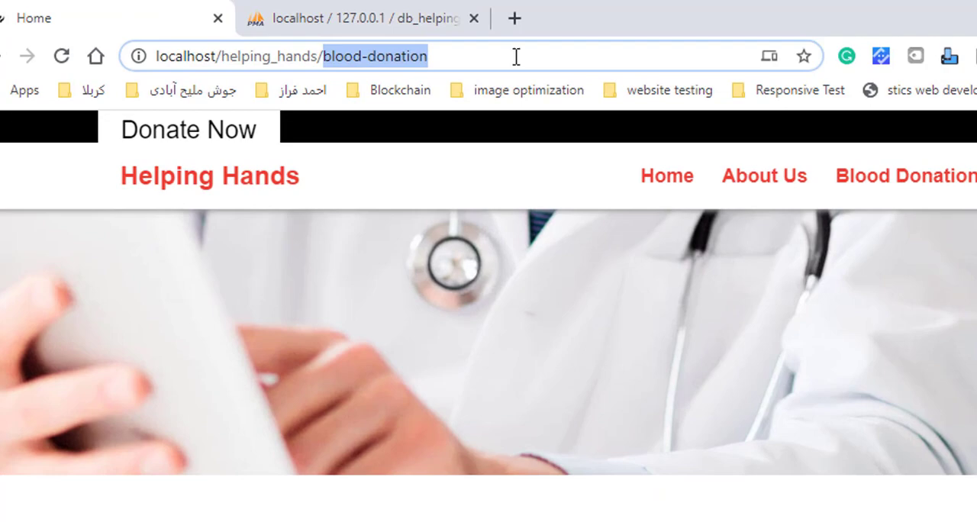
text(admin)
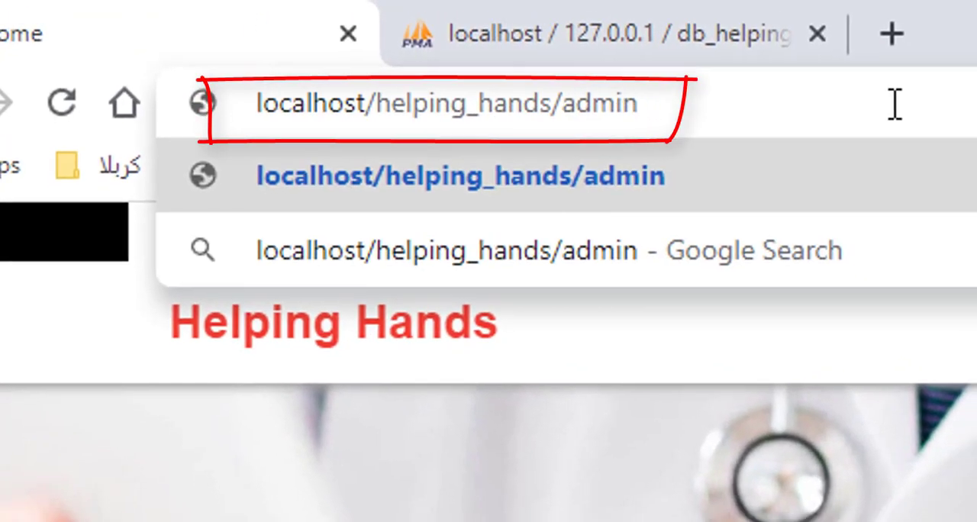
key(Return)
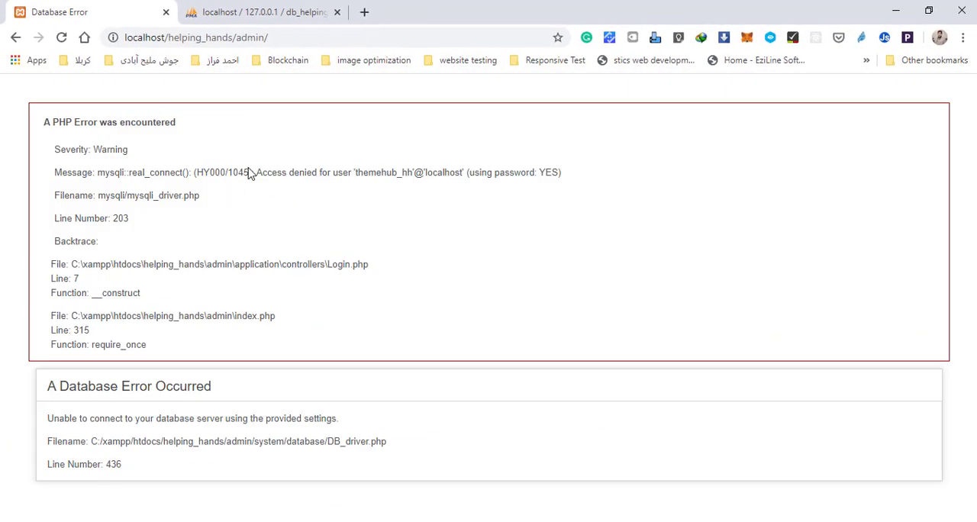
drag(280, 171, 334, 173)
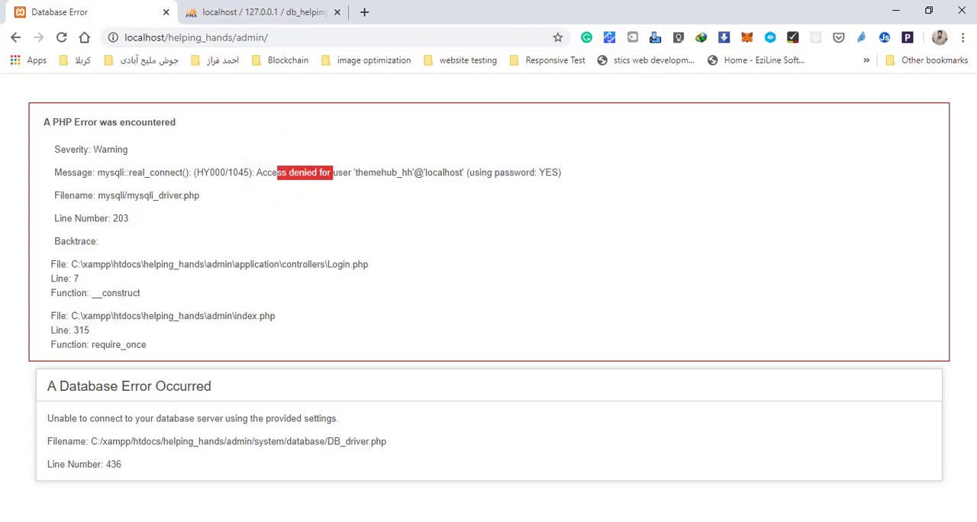
Step: Switch to Visual Studio Code, collapse the root application folder, and expand admin/application/config
click(542, 521)
click(60, 124)
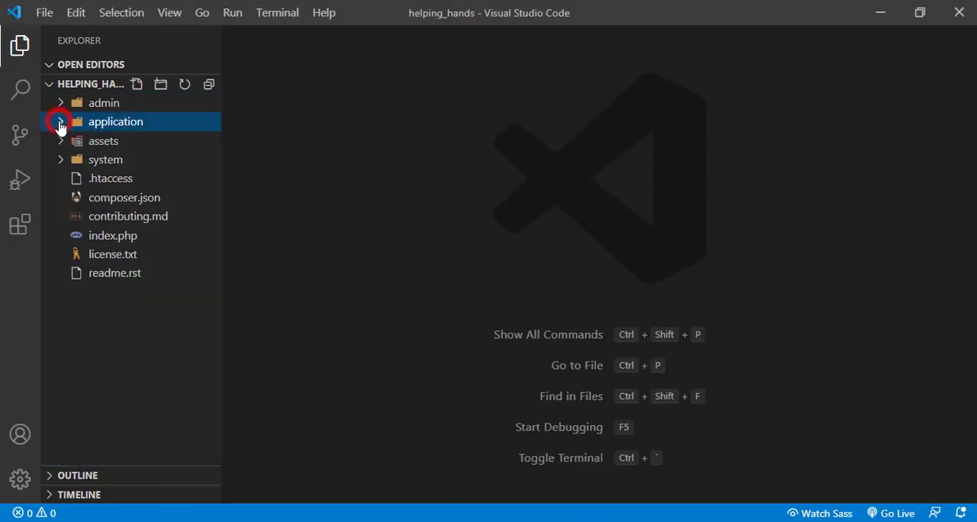
click(69, 347)
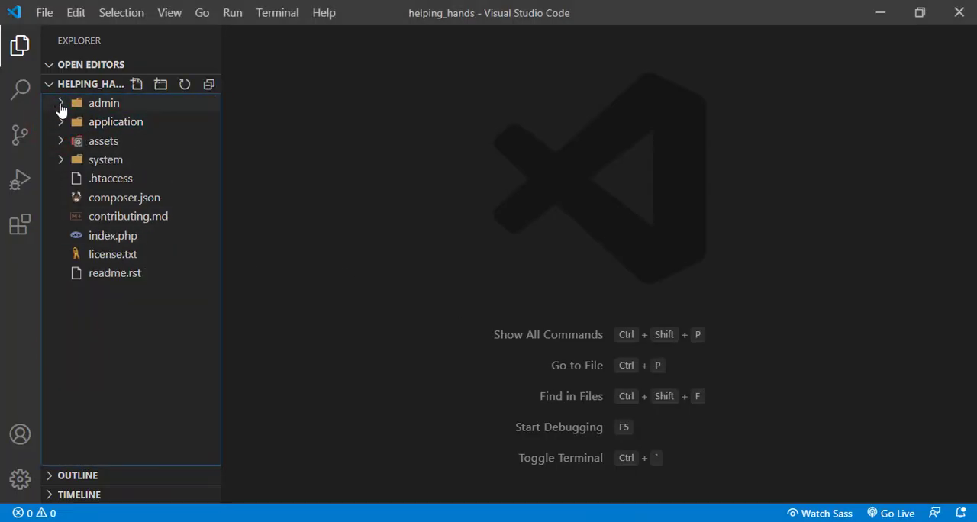
click(61, 104)
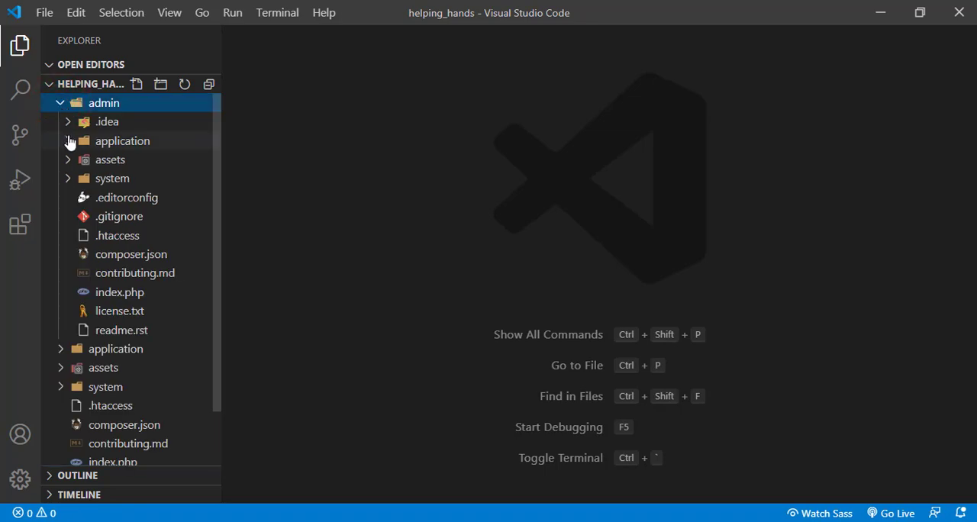
click(68, 142)
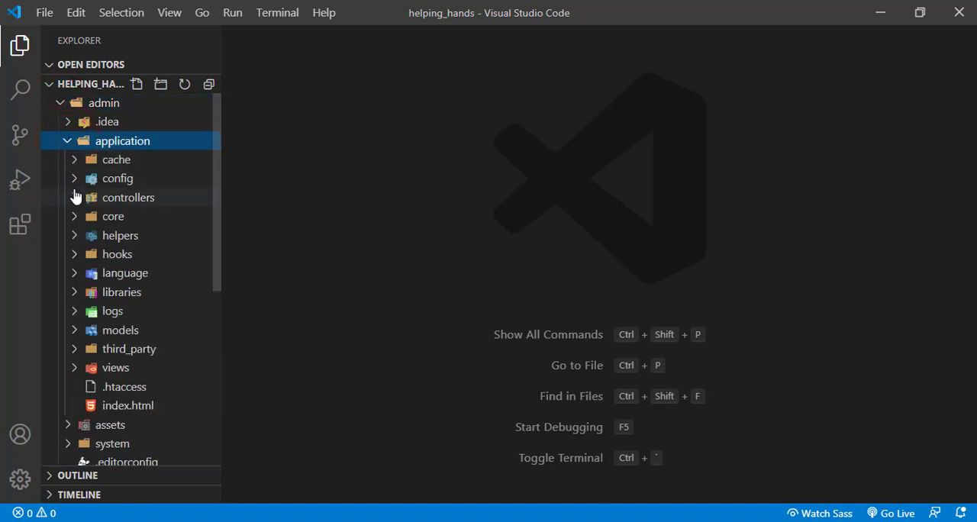
click(77, 181)
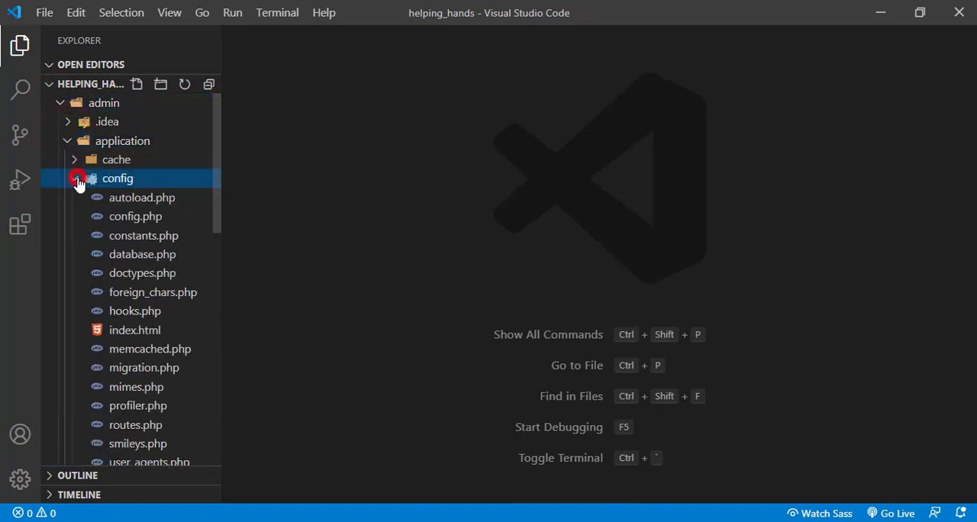
Step: In the admin database.php, replace the connection settings with hostname localhost, username root, an empty password and database db_helping_hands; save and close the file
click(137, 258)
double_click(138, 258)
scroll(557, 282, down, 13)
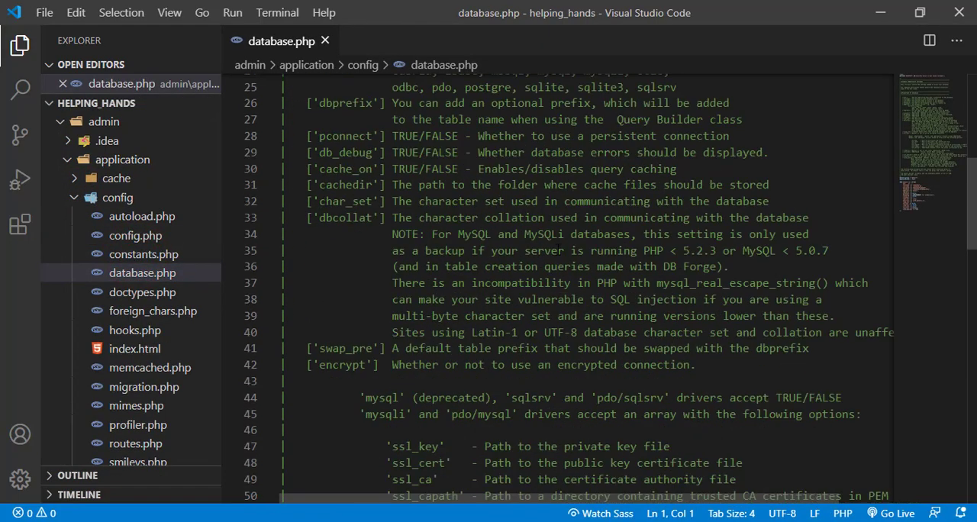
scroll(559, 249, down, 9)
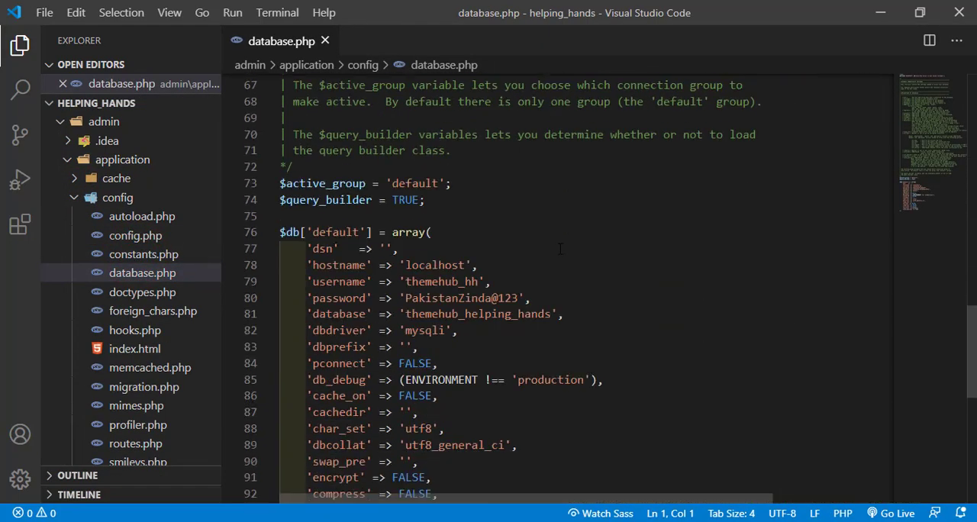
drag(566, 314, 260, 276)
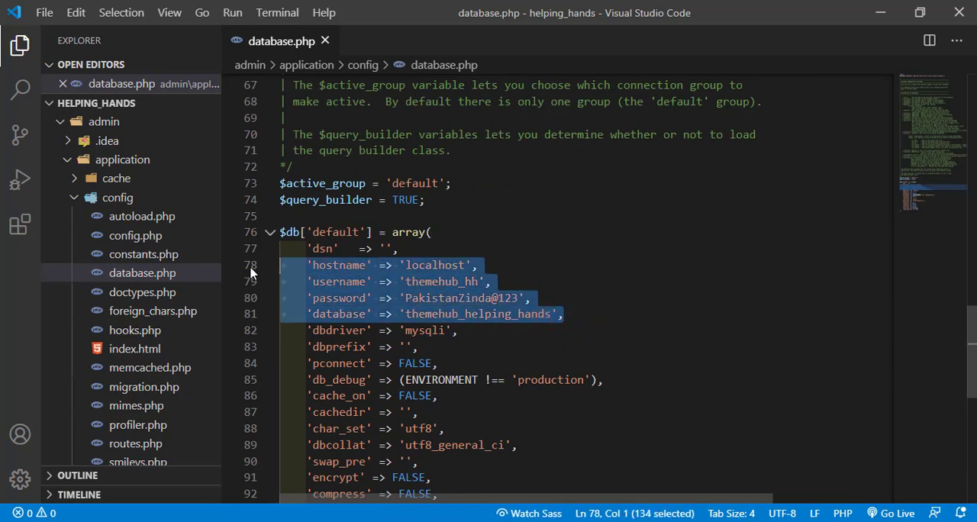
key(ctrl+v)
key(ctrl+s)
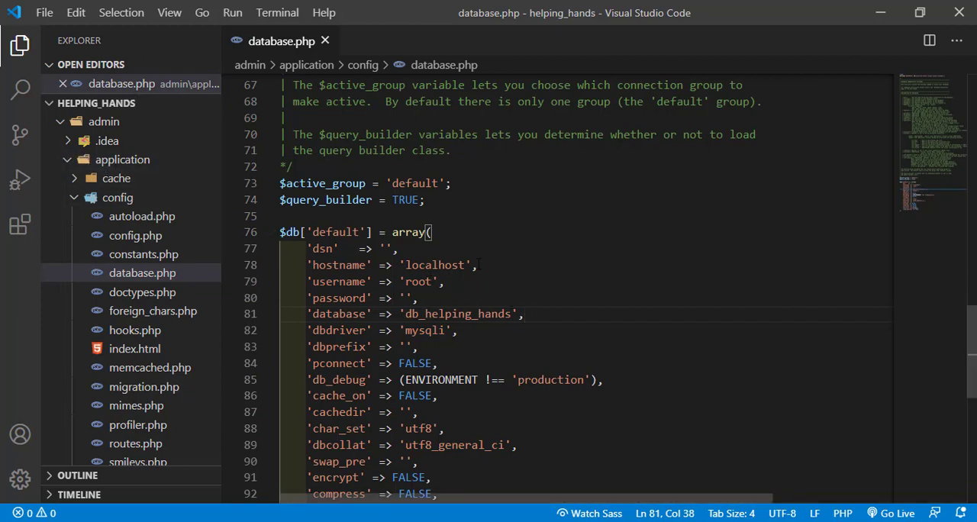
click(324, 41)
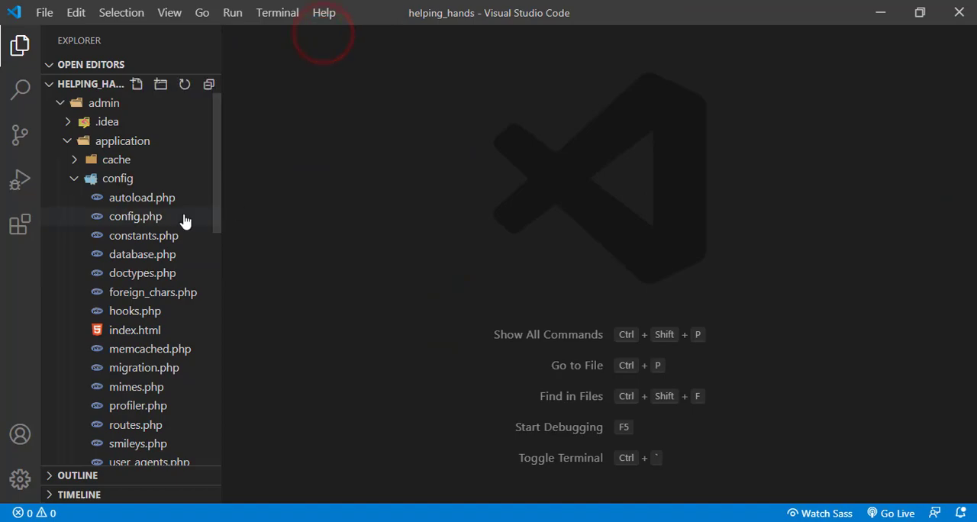
click(138, 217)
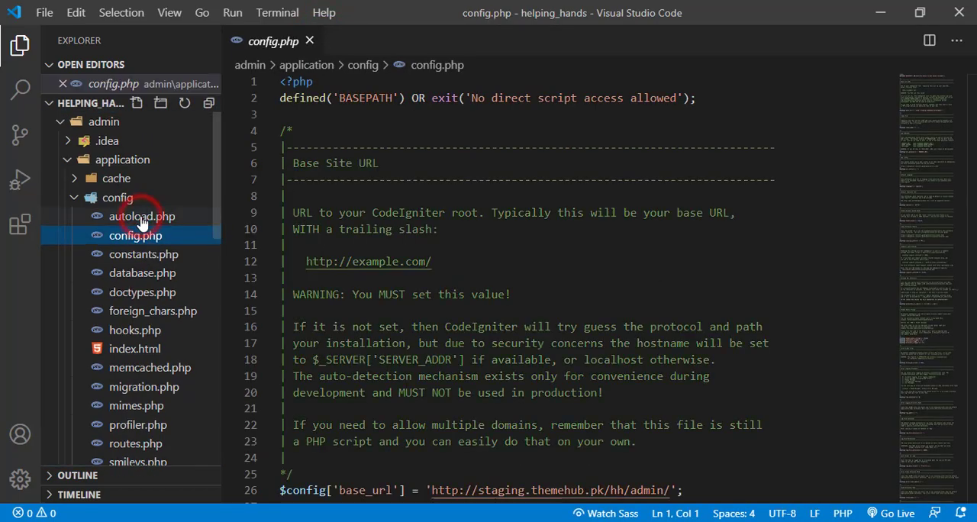
scroll(592, 244, down, 4)
click(532, 319)
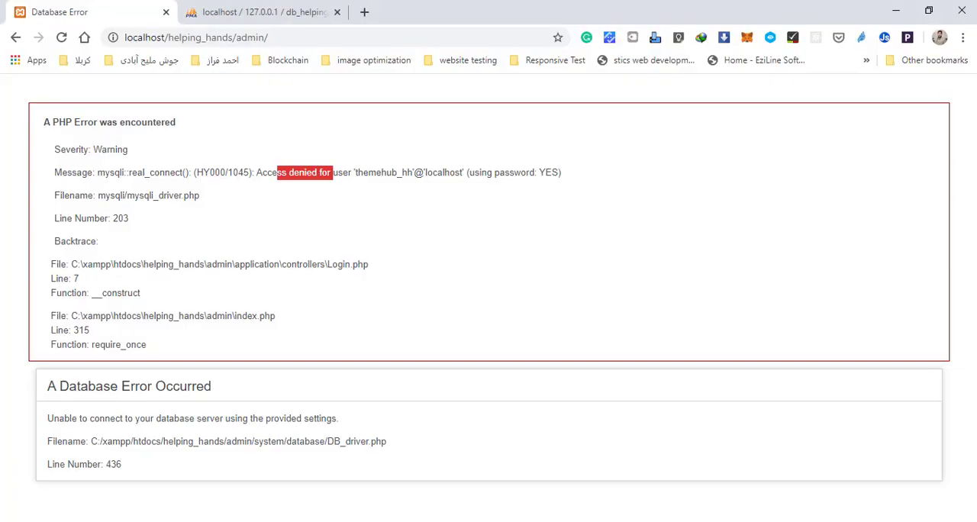
click(282, 37)
key(ctrl+c)
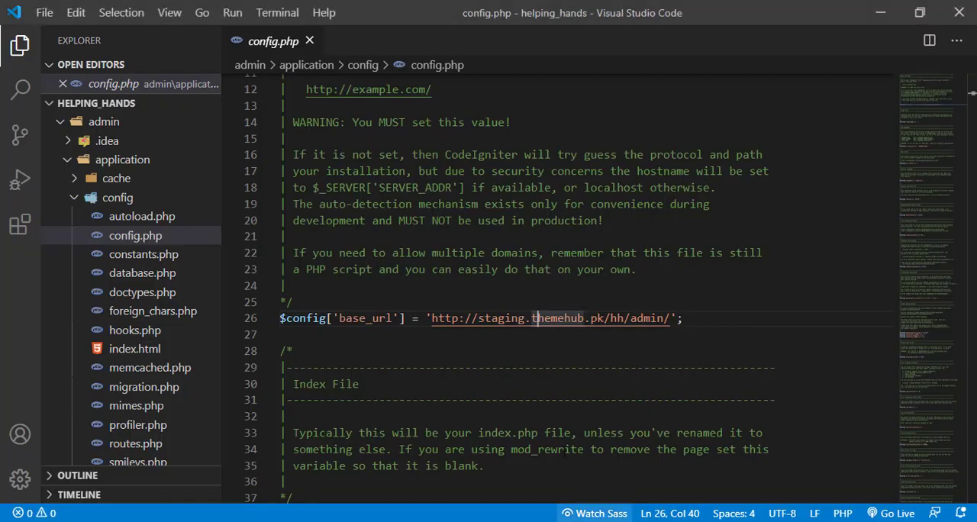
drag(432, 318, 666, 319)
key(ctrl+v)
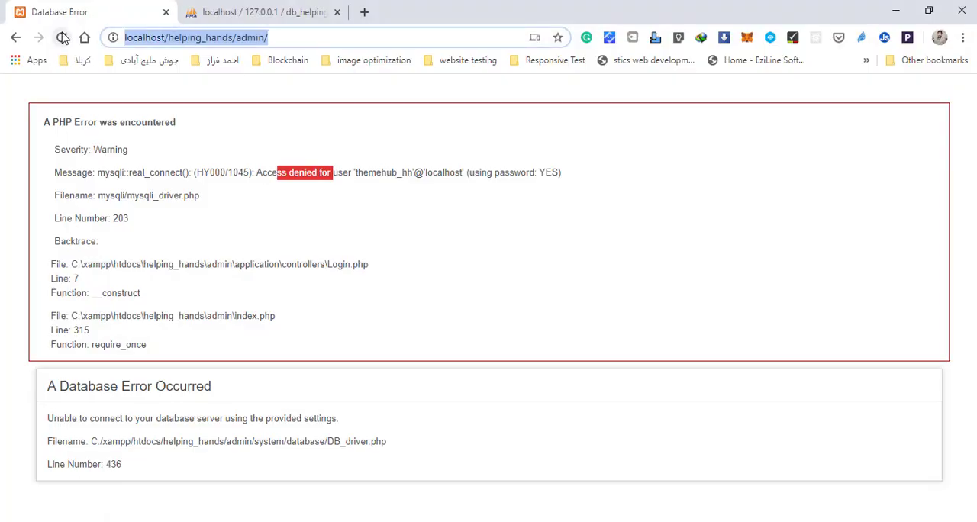
click(62, 37)
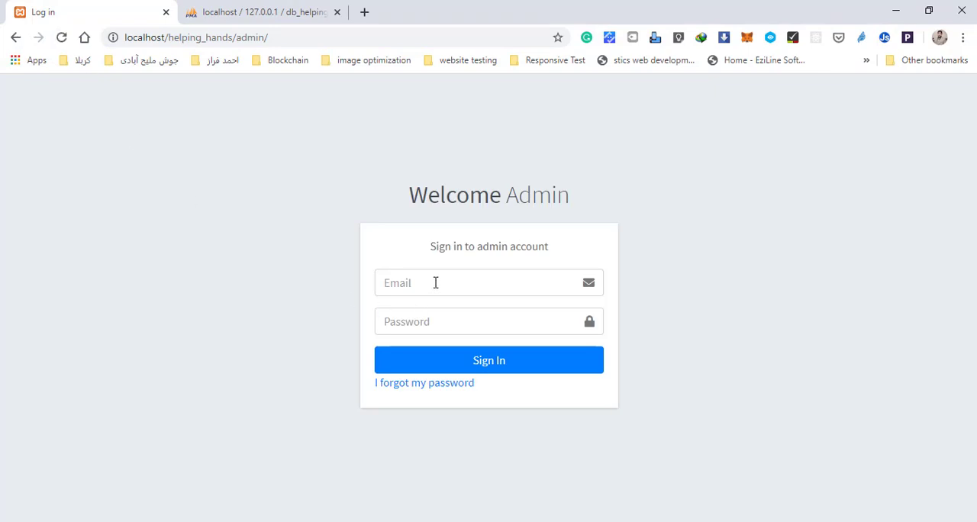
Step: Try to sign in to the admin account with the admin's email and account password
click(435, 282)
click(422, 313)
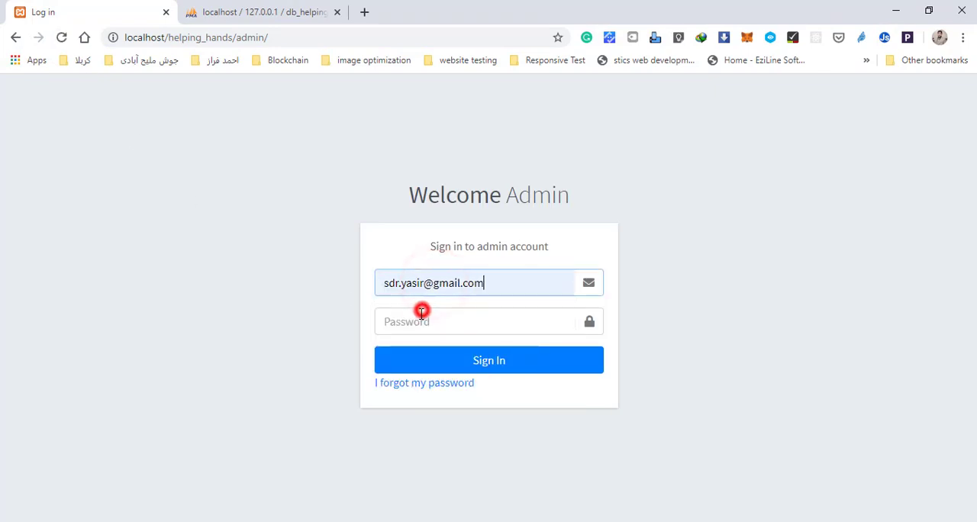
click(421, 313)
text(123)
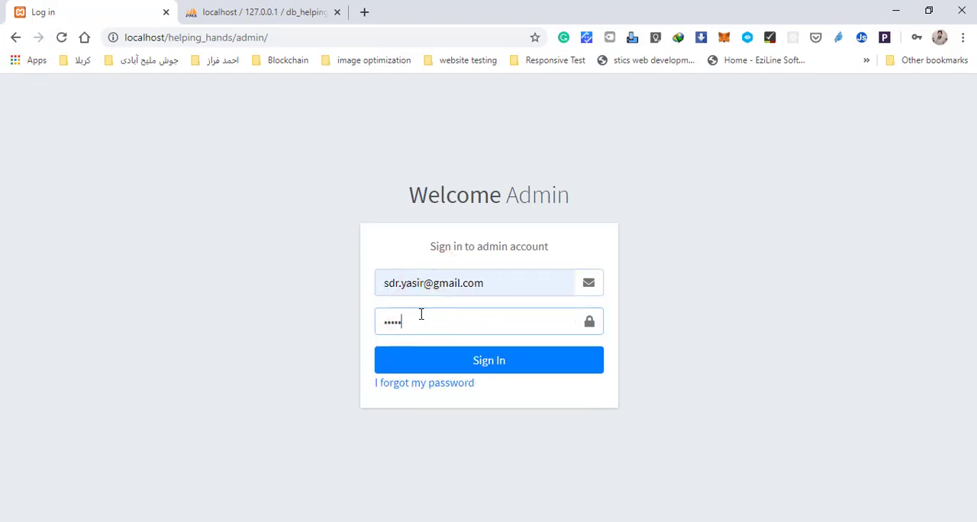
key(BackSpace)
key(BackSpace)
key(BackSpace)
text(12)
key(Return)
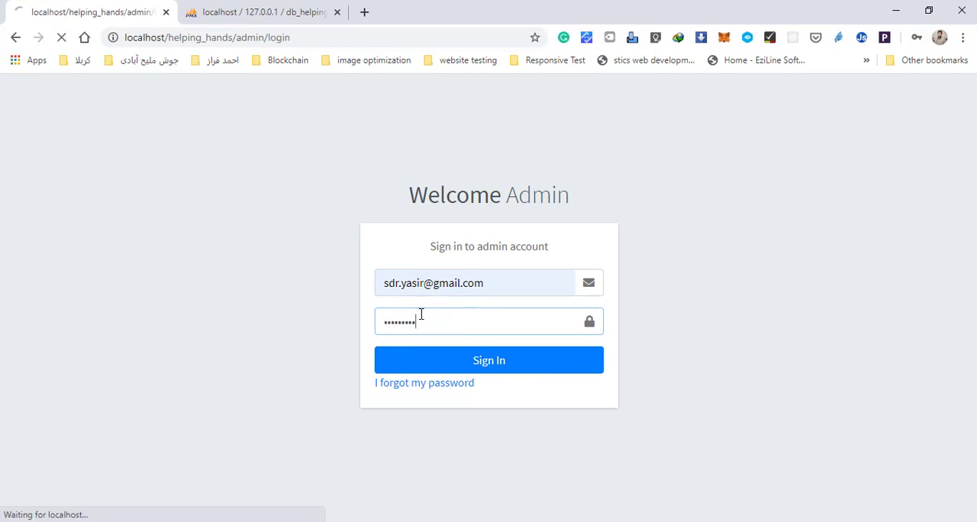
Step: Enter the admin's email and account password again and sign in to the admin dashboard
click(447, 291)
click(440, 324)
click(441, 324)
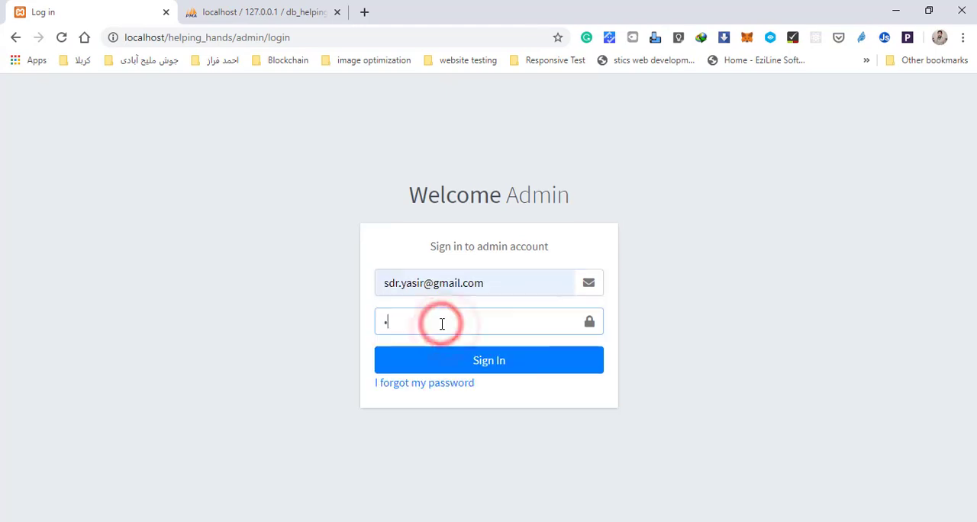
text(12)
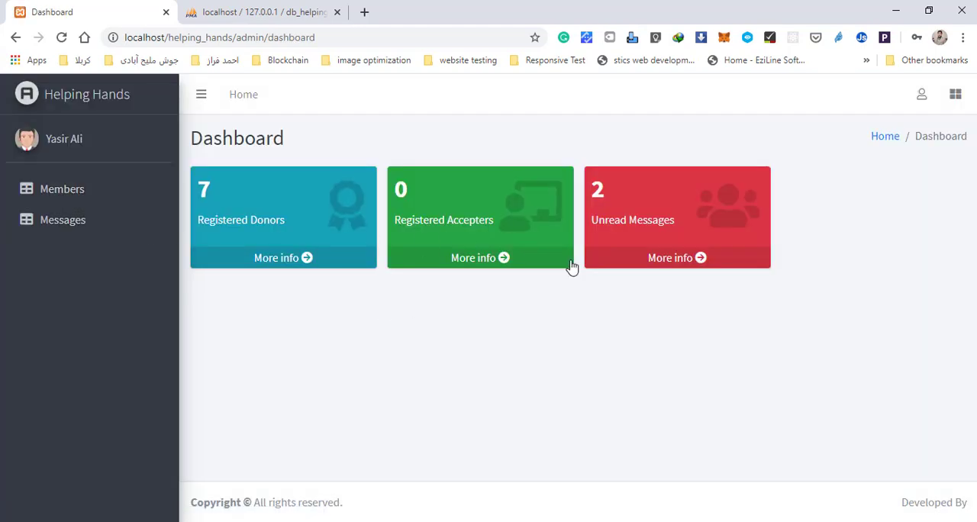
Step: View the details behind the Unread Messages card and look through the Members list, and return to the dashboard
click(693, 258)
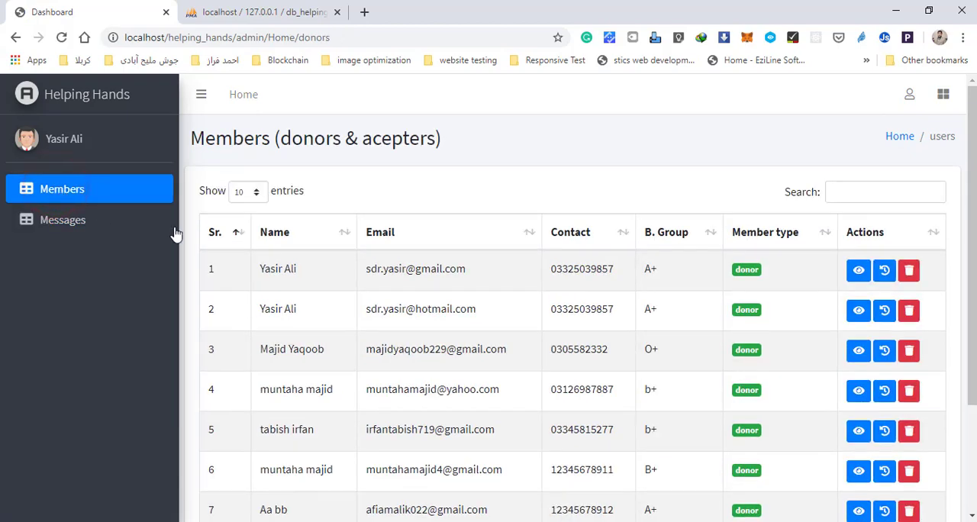
scroll(638, 324, down, 2)
scroll(636, 322, up, 2)
click(61, 141)
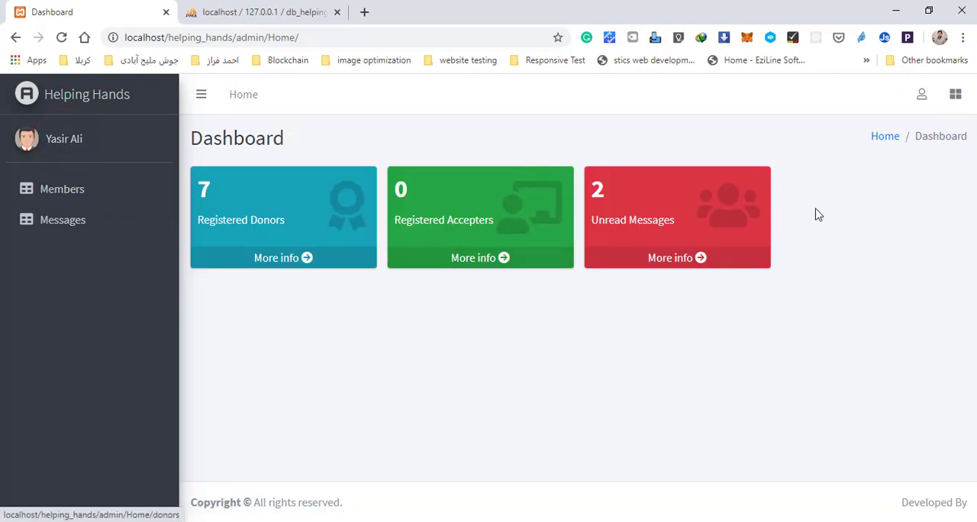
Step: Log out of the admin account and load localhost/helping_hands/ in the browser
click(922, 99)
click(806, 155)
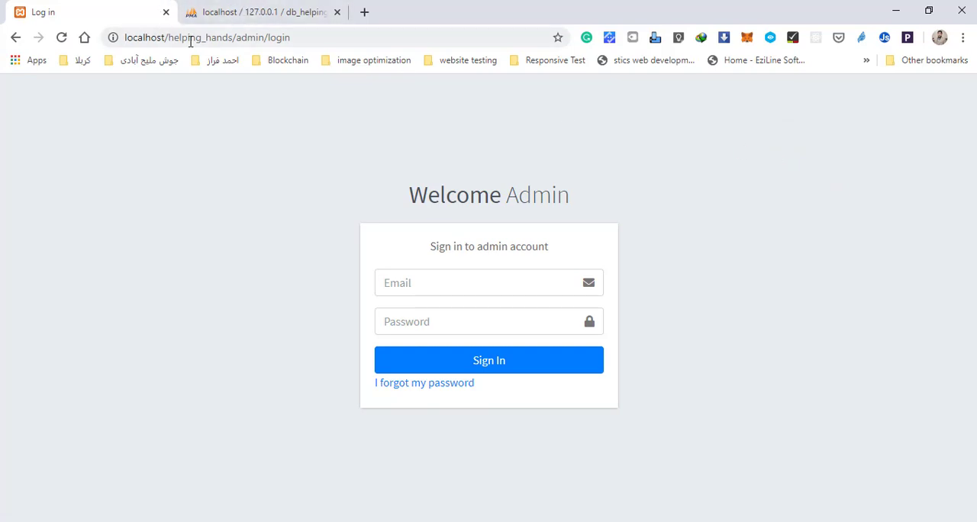
drag(233, 37, 321, 38)
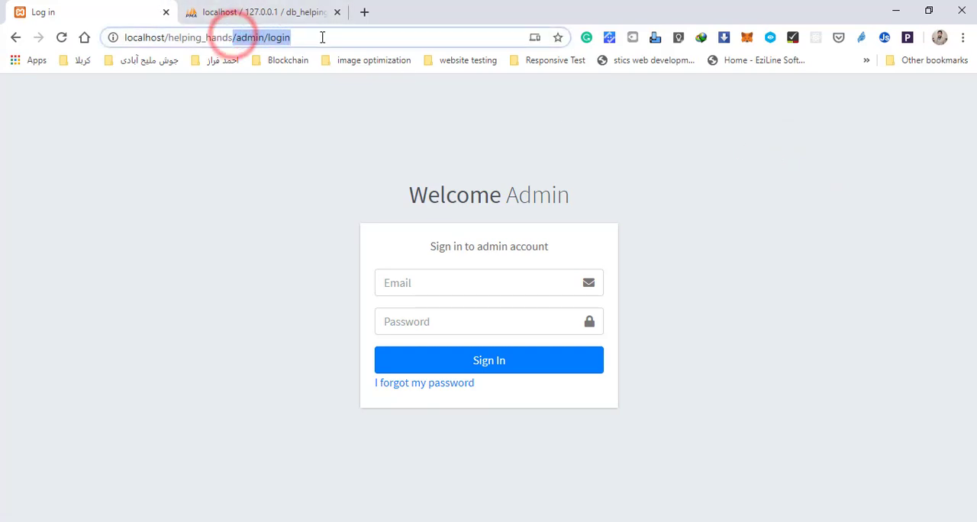
key(BackSpace)
key(Return)
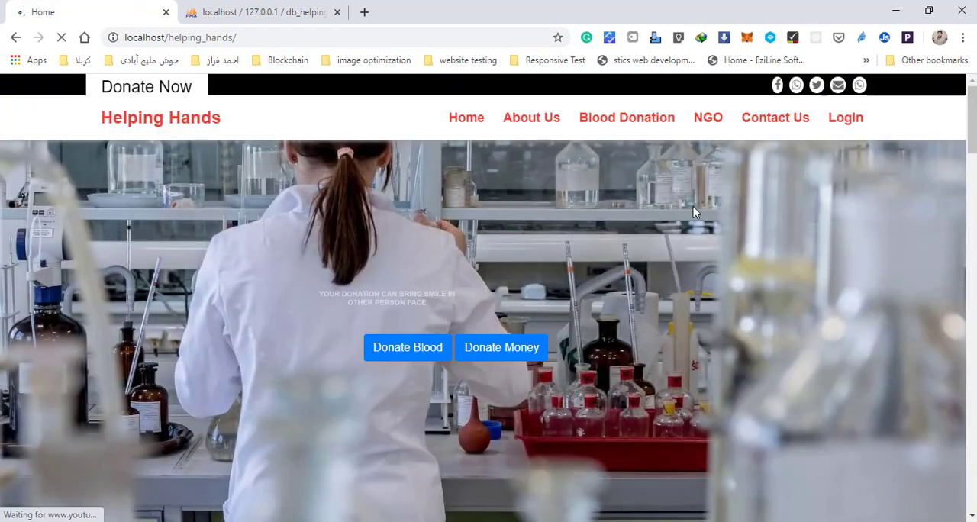
Step: Log in to the public Helping Hands site with the member's email and account password
click(847, 118)
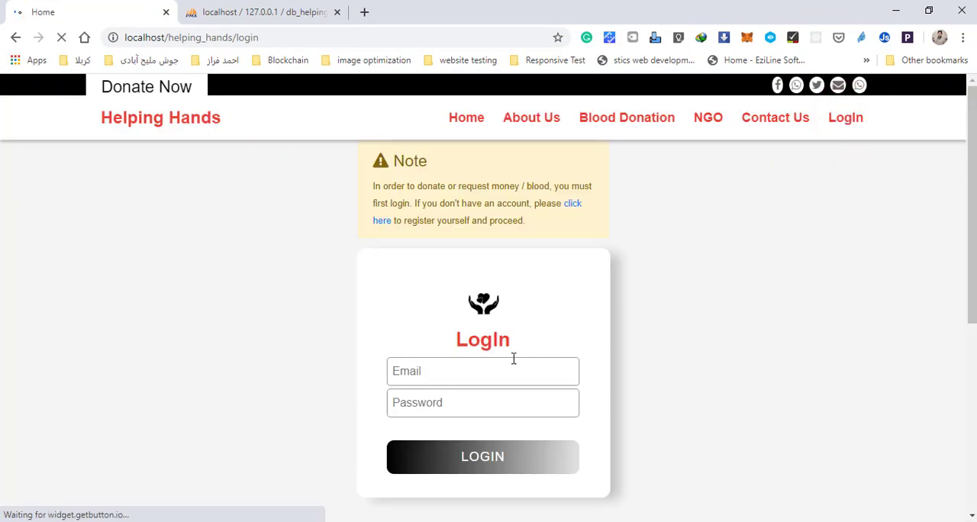
click(483, 365)
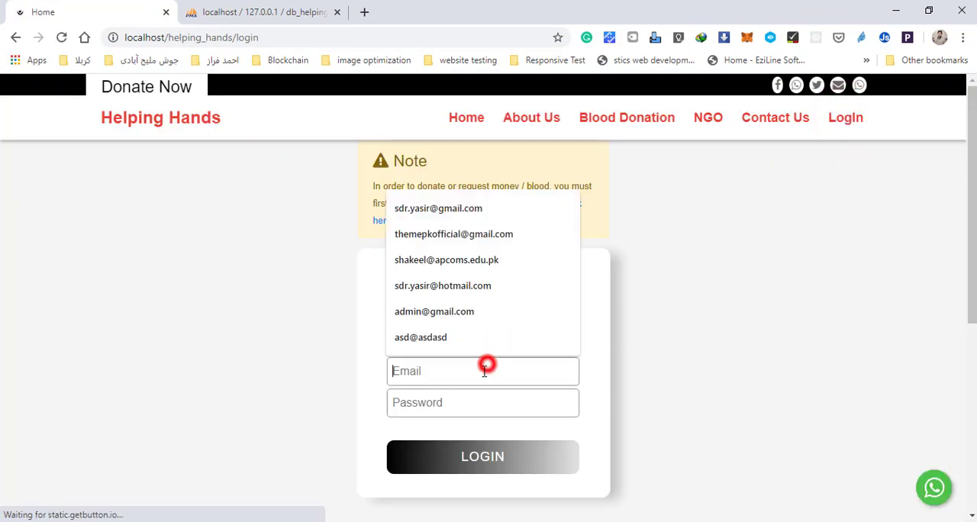
click(450, 210)
click(421, 397)
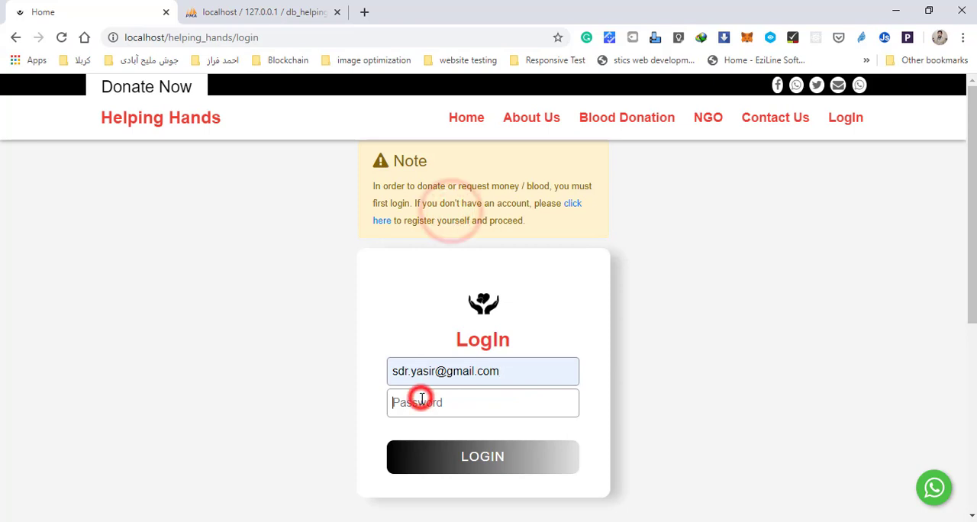
text(123)
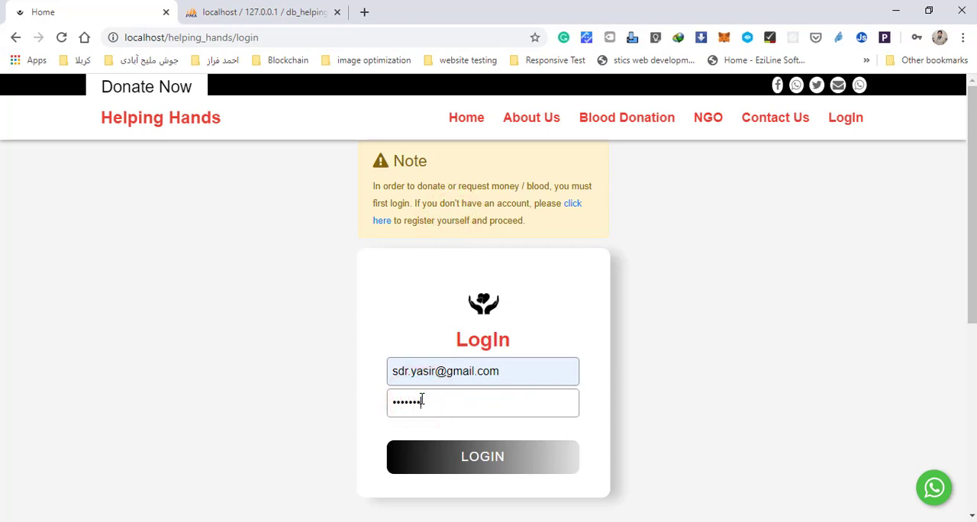
key(Return)
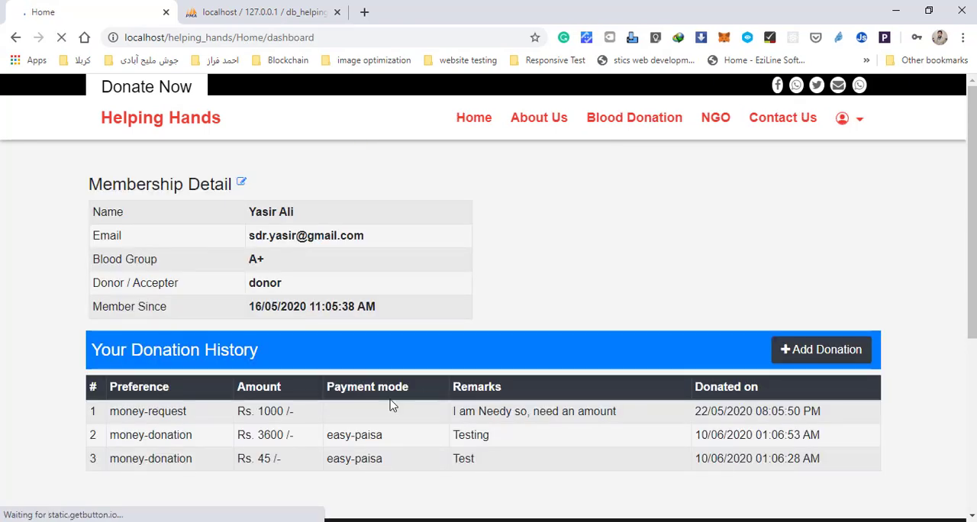
Step: Look through the membership details and donation history on the member dashboard
scroll(480, 299, down, 3)
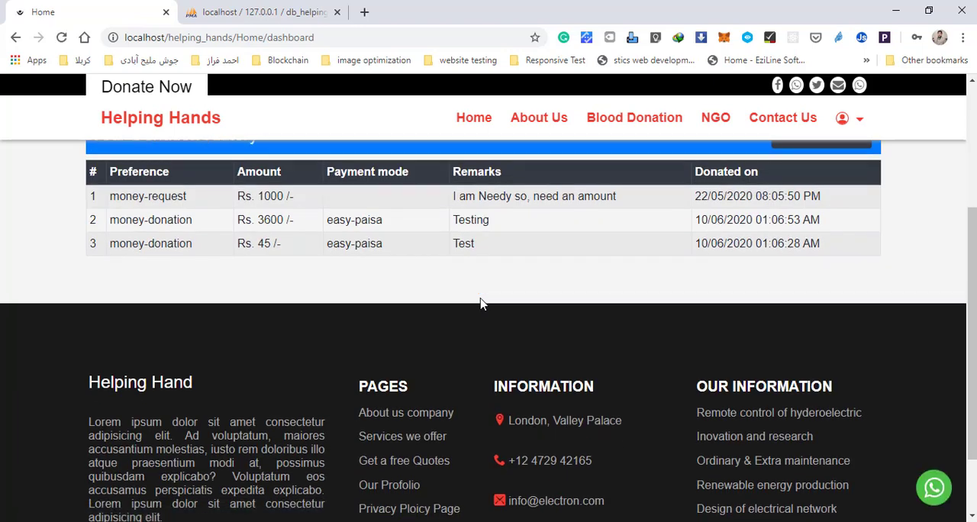
scroll(365, 312, up, 1)
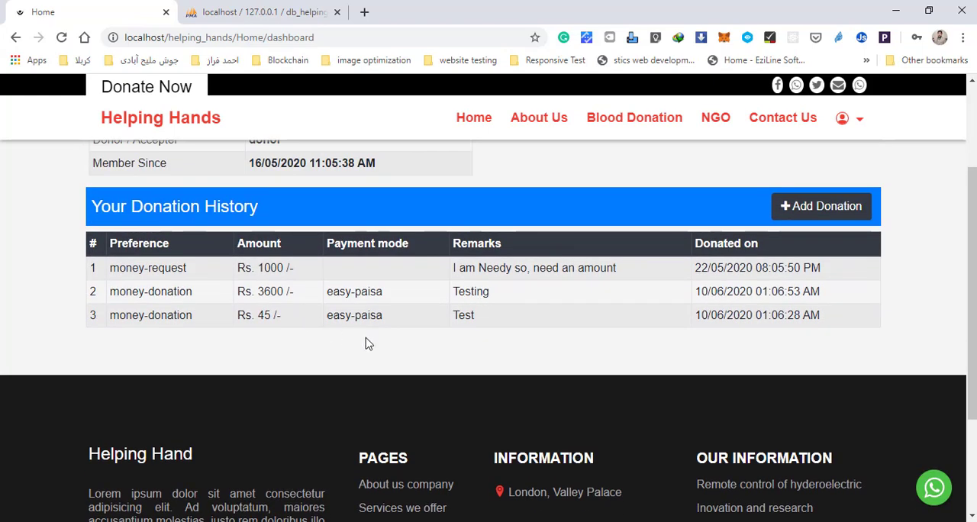
scroll(365, 344, up, 2)
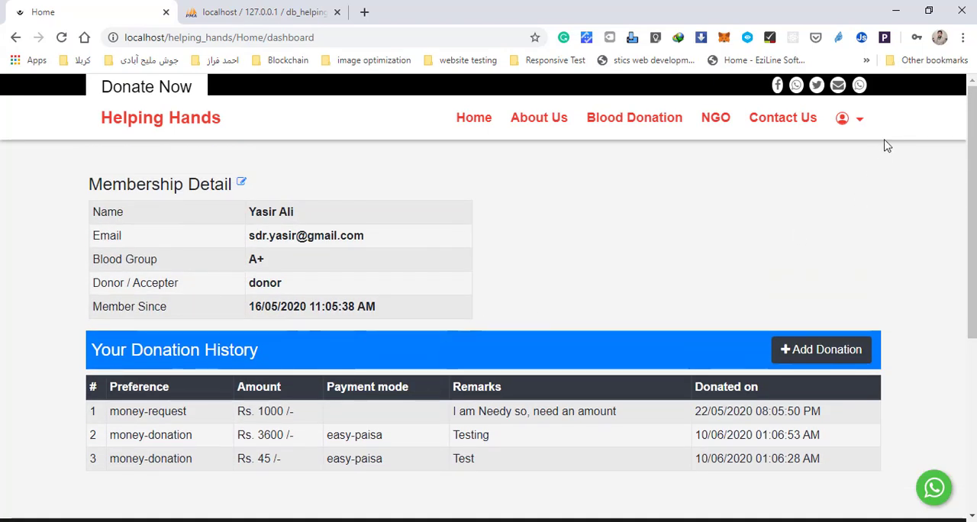
Step: Log out of the member account and look over the site's login page
click(858, 120)
click(853, 197)
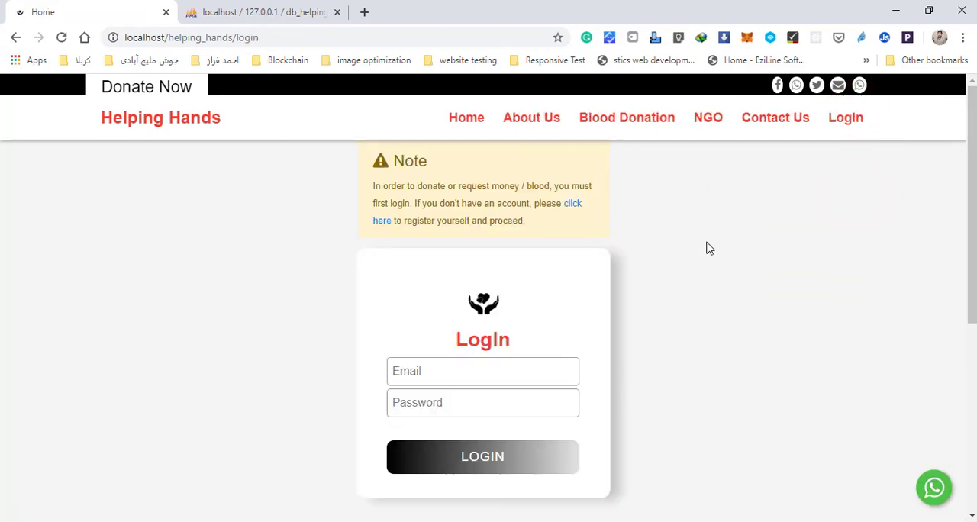
scroll(707, 248, down, 3)
scroll(707, 247, up, 1)
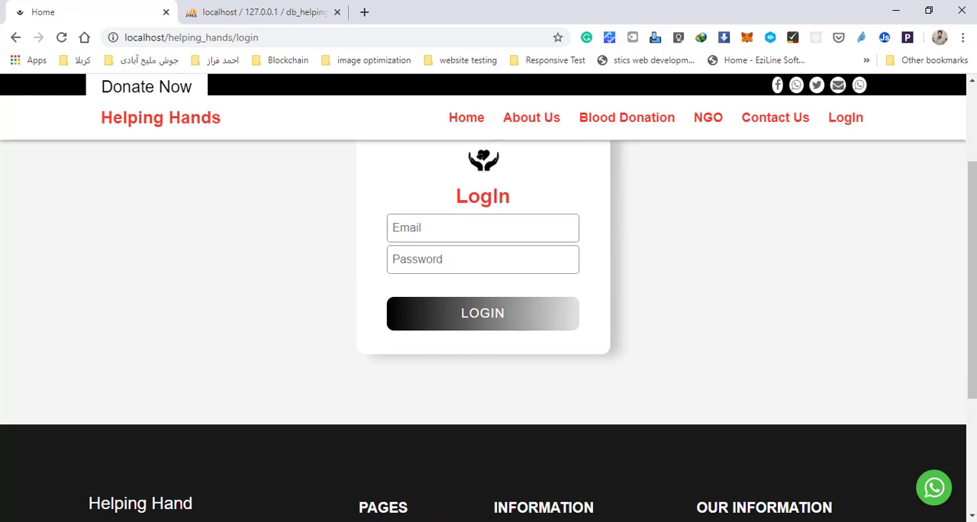